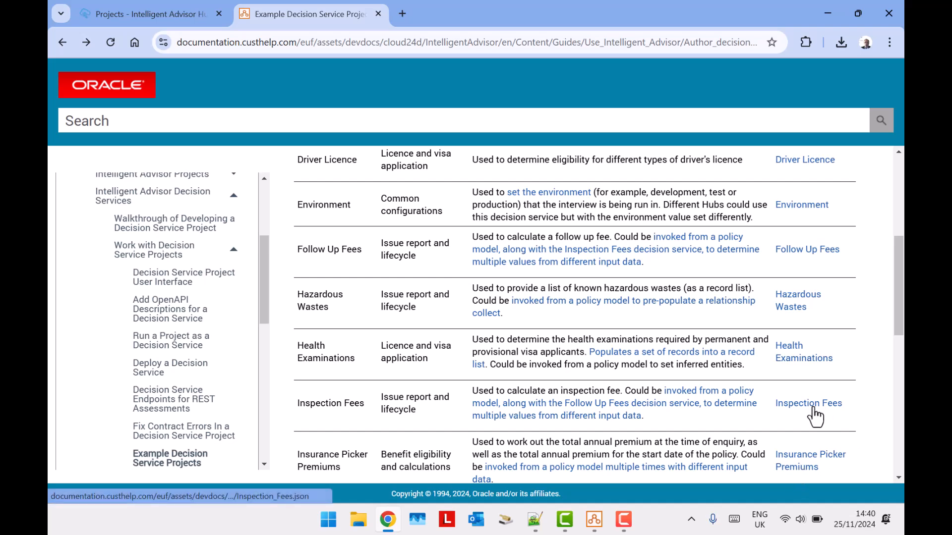
Check the browser's recent downloads for the Inspection_Fees.json file
{"action": "left_click", "coordinate": [840, 43]}
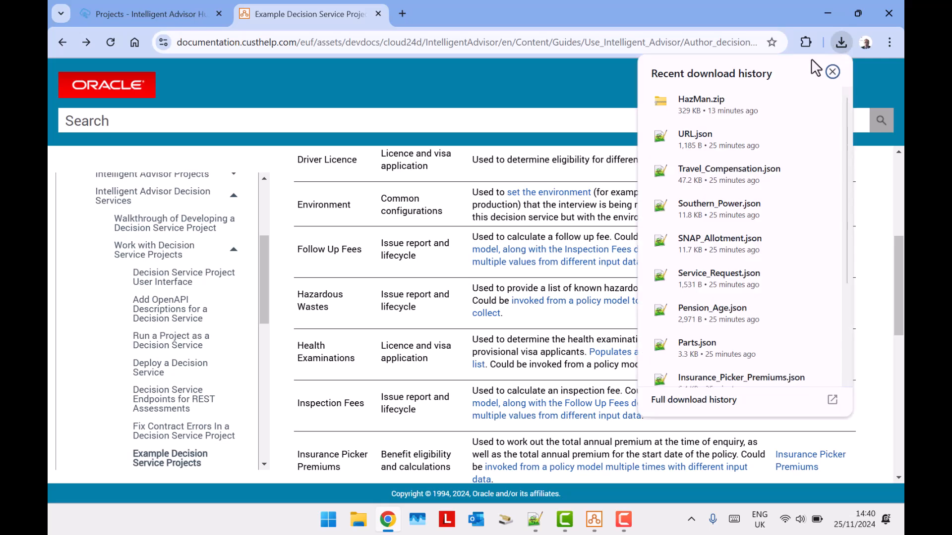
{"action": "scroll", "coordinate": [775, 149], "scroll_direction": "down", "scroll_amount": 3}
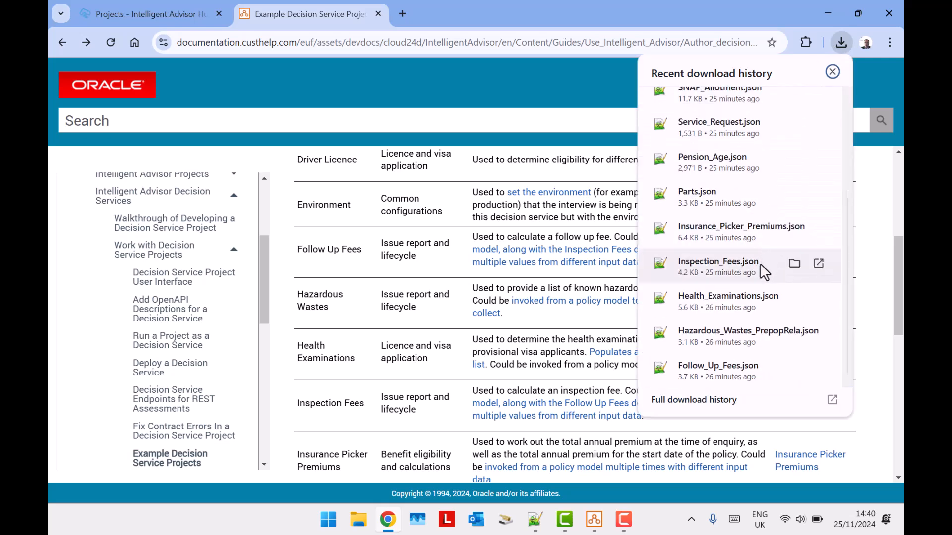
{"action": "left_click", "coordinate": [489, 90]}
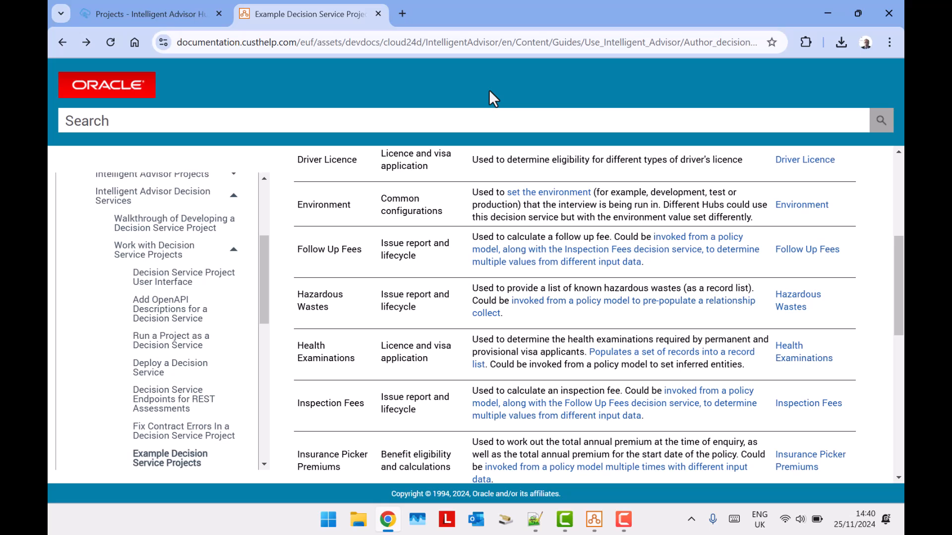
Open the example on invoking multiple decision services and review the inputs, outputs and rules of the inspection and follow up fees services
{"action": "left_click", "coordinate": [600, 417]}
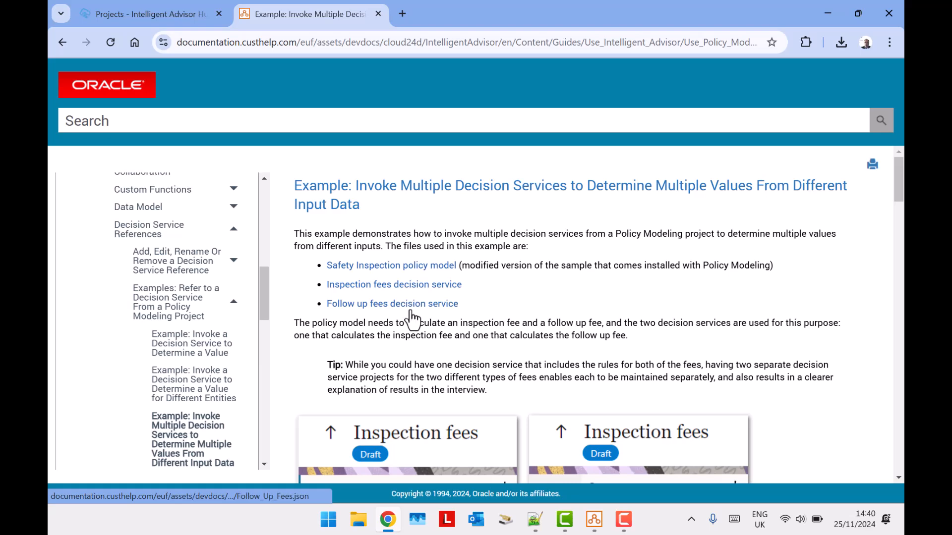
{"action": "scroll", "coordinate": [723, 311], "scroll_direction": "down", "scroll_amount": 5}
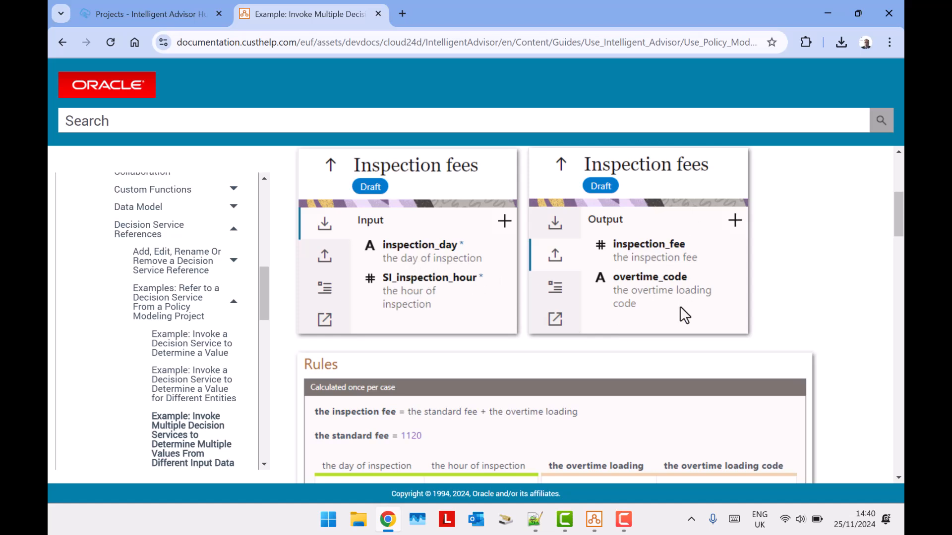
{"action": "scroll", "coordinate": [679, 307], "scroll_direction": "down", "scroll_amount": 4}
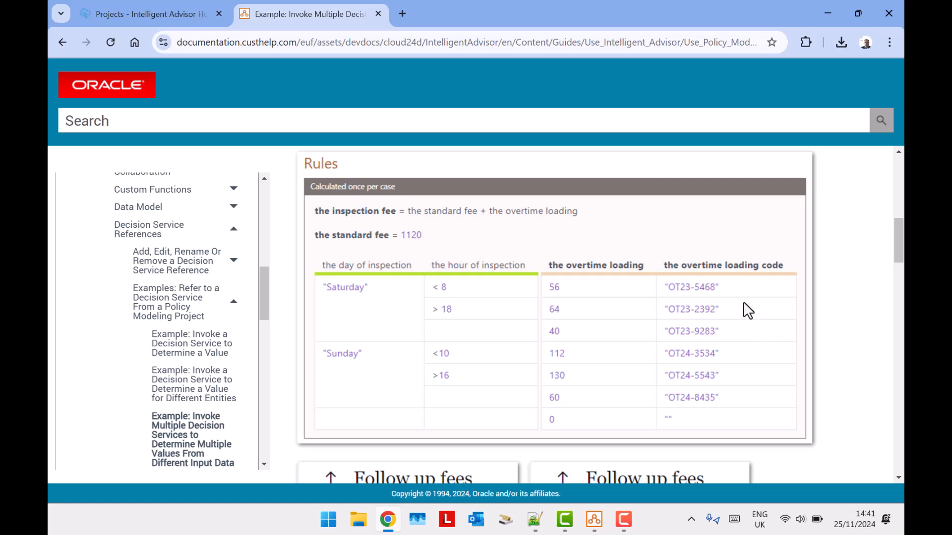
{"action": "scroll", "coordinate": [744, 304], "scroll_direction": "down", "scroll_amount": 10}
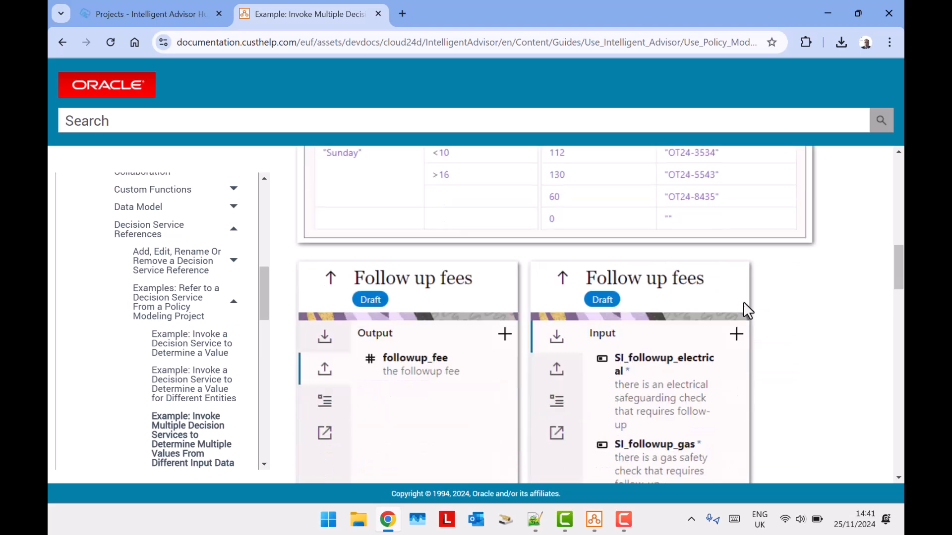
{"action": "scroll", "coordinate": [743, 301], "scroll_direction": "down", "scroll_amount": 3}
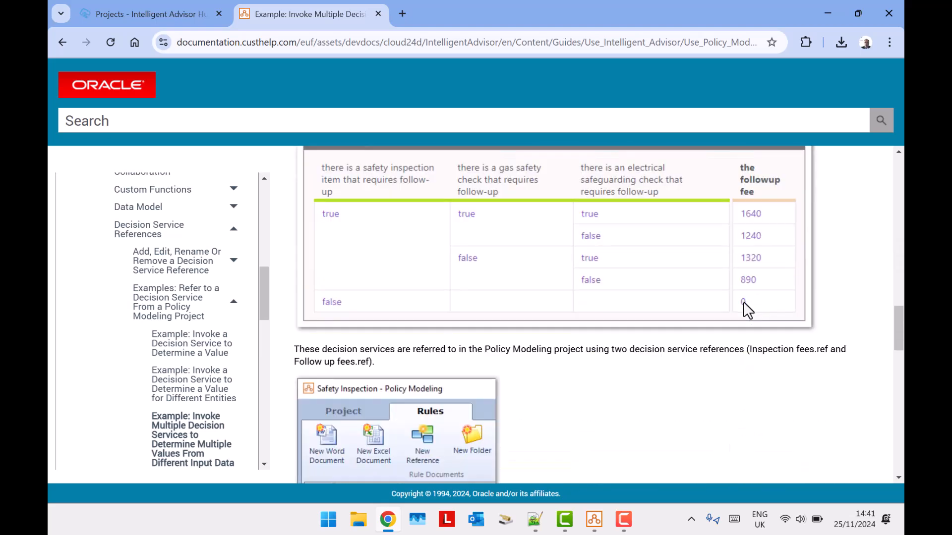
{"action": "scroll", "coordinate": [743, 301], "scroll_direction": "up", "scroll_amount": 12}
{"action": "key", "text": "Home"}
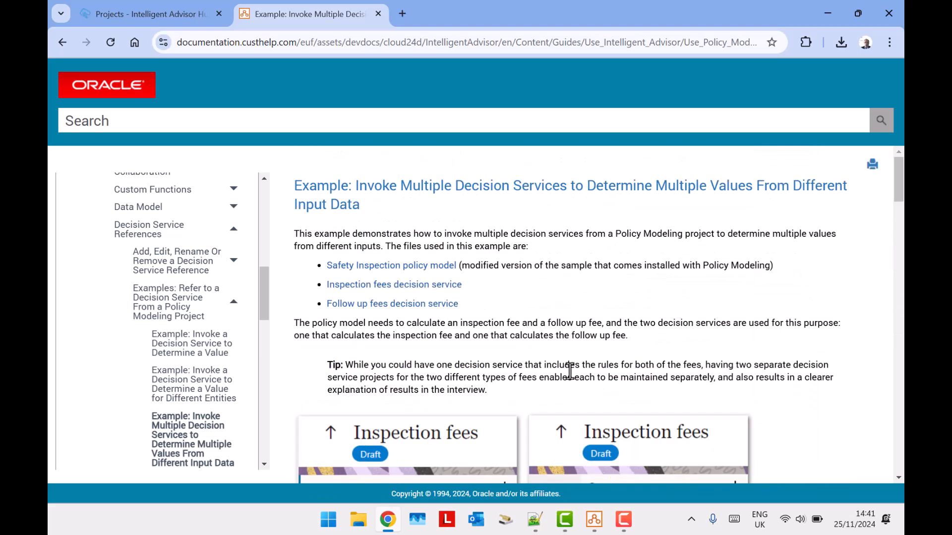
Import Inspection_Fees.json from Downloads into the Hub as a decision service project in the RN_DecisionServices workspace
{"action": "key", "text": "ctrl+shift+Tab"}
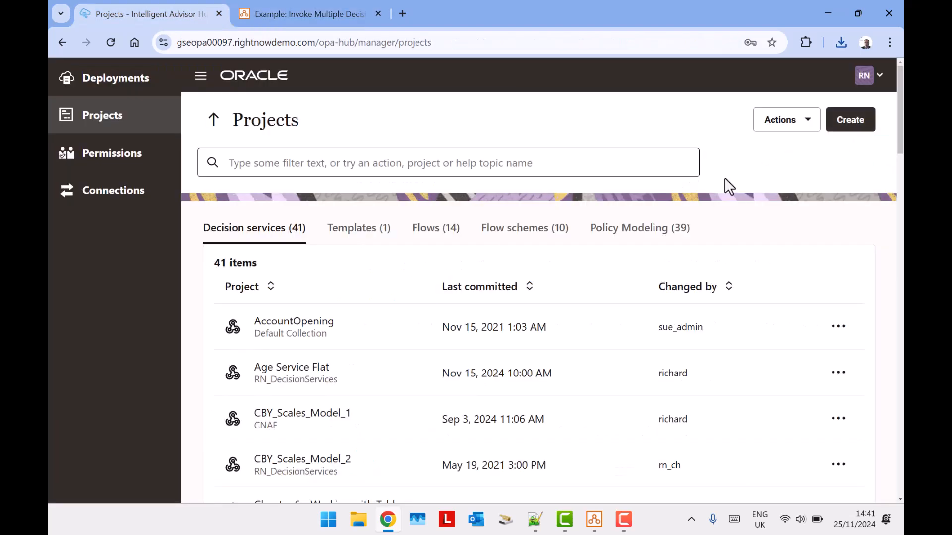
{"action": "left_click", "coordinate": [799, 121]}
{"action": "left_click", "coordinate": [796, 197]}
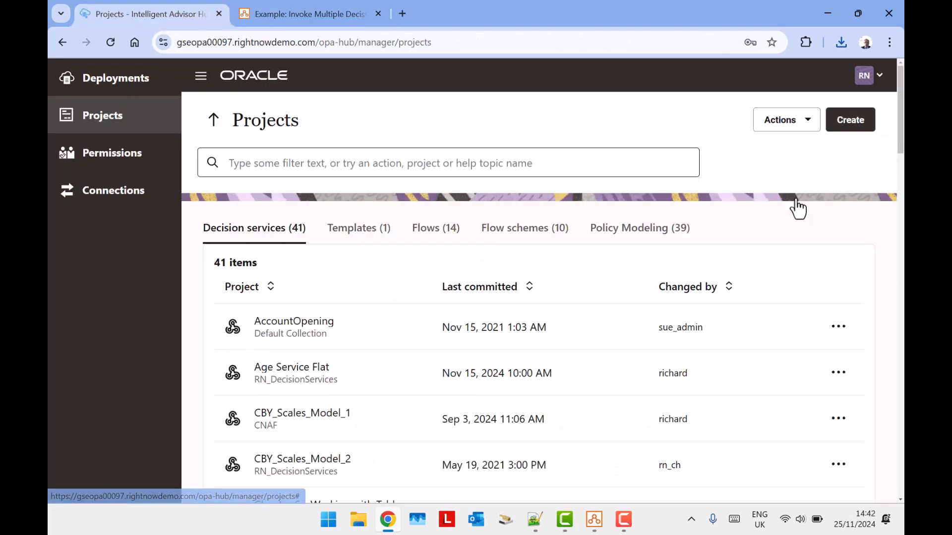
{"action": "scroll", "coordinate": [291, 166], "scroll_direction": "down", "scroll_amount": 2}
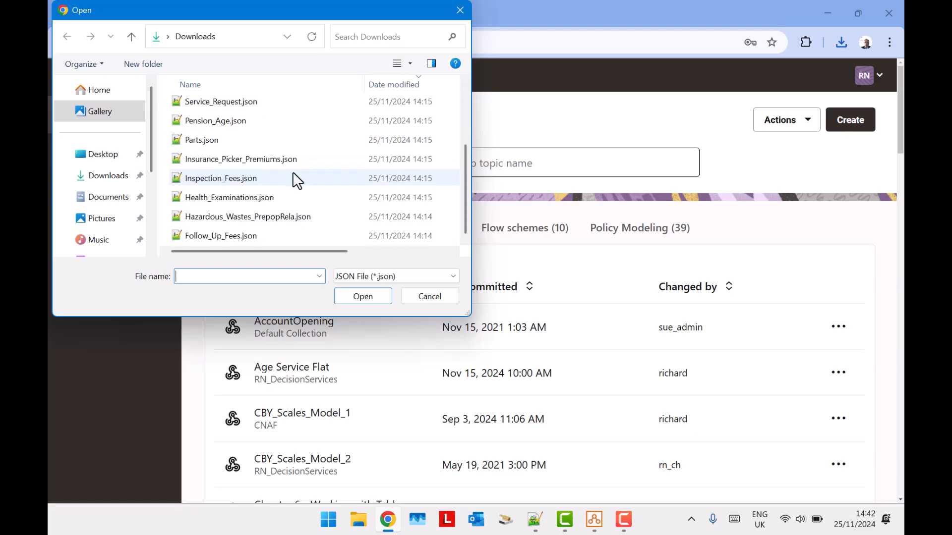
{"action": "double_click", "coordinate": [251, 179]}
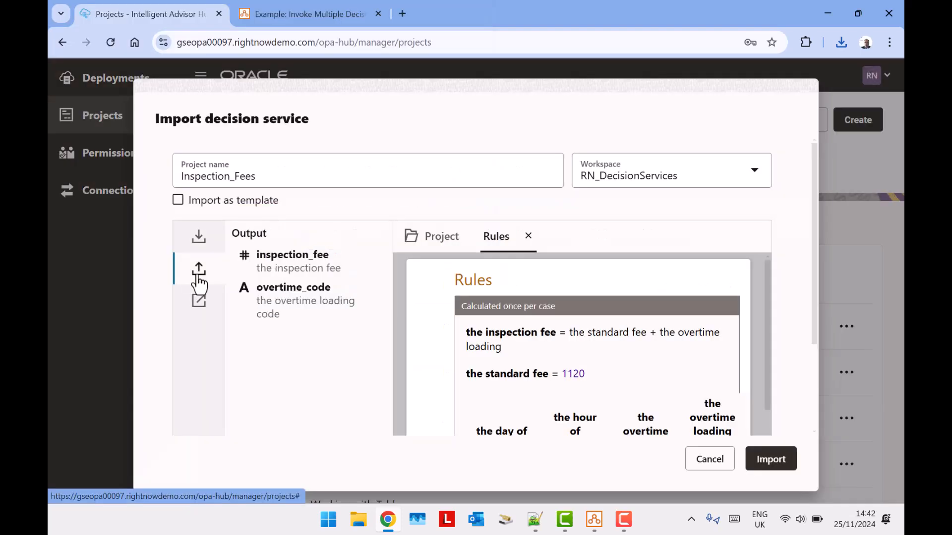
{"action": "left_click", "coordinate": [782, 461]}
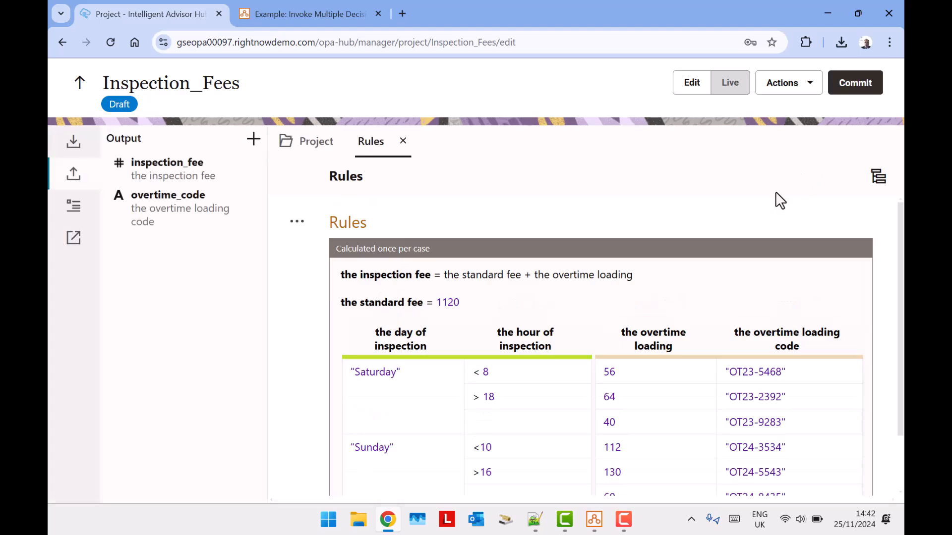
Commit the imported Inspection_Fees project without a comment
{"action": "left_click", "coordinate": [851, 90]}
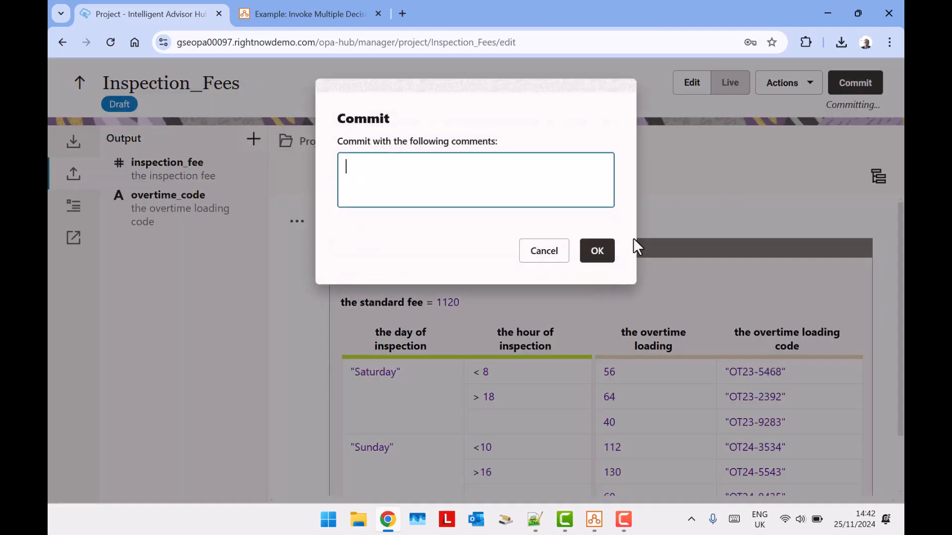
{"action": "left_click", "coordinate": [600, 259]}
{"action": "scroll", "coordinate": [616, 241], "scroll_direction": "down", "scroll_amount": 1}
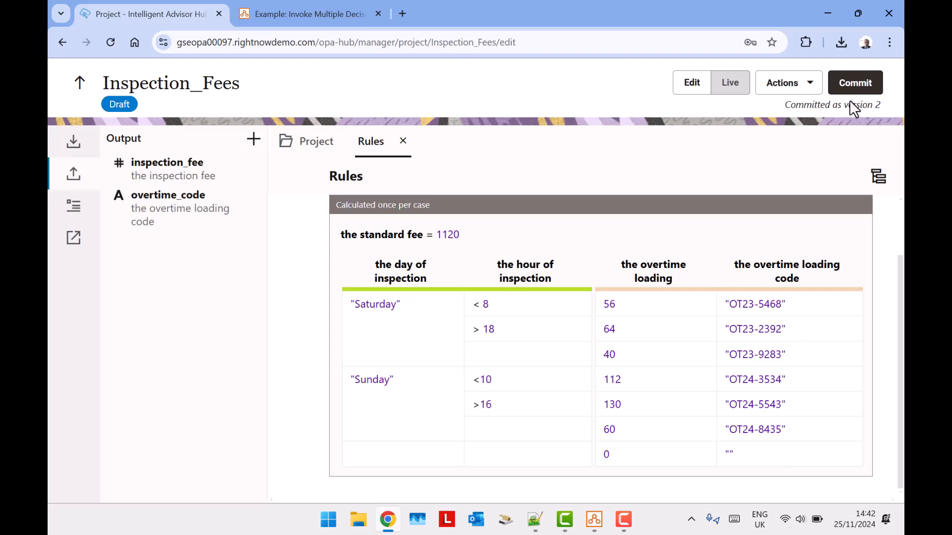
Rename the decision service project to "RN Inspection_Fees" and commit it without a comment
{"action": "left_click", "coordinate": [109, 85]}
{"action": "type", "text": "RN"}
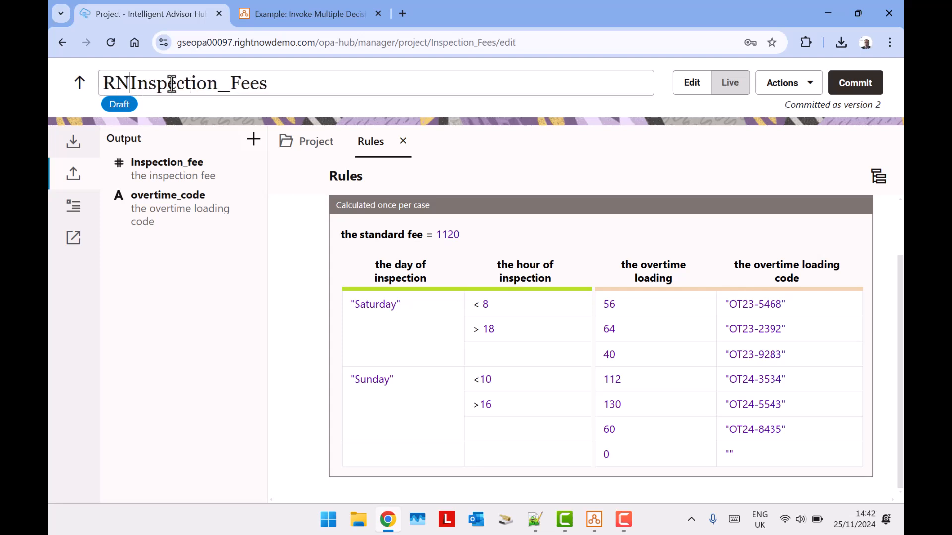
{"action": "left_click", "coordinate": [869, 93]}
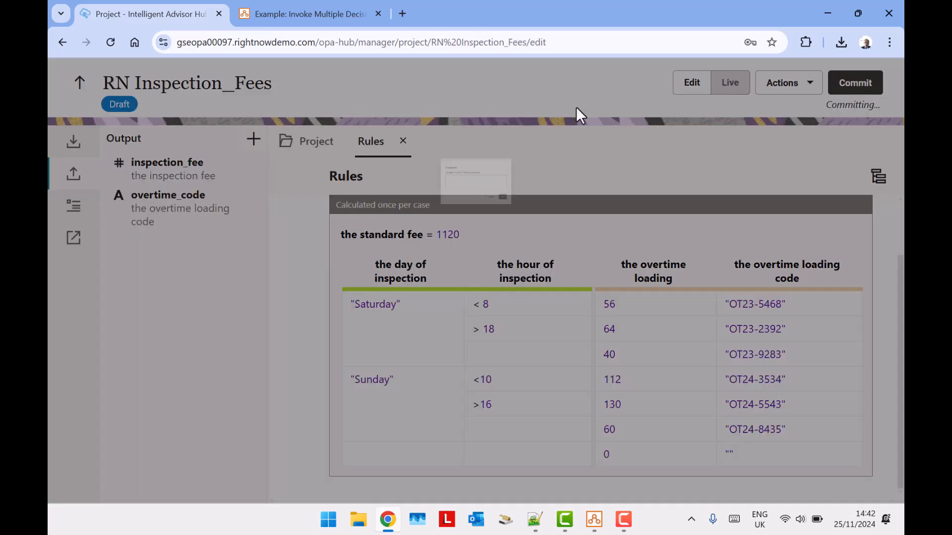
{"action": "left_click", "coordinate": [598, 251]}
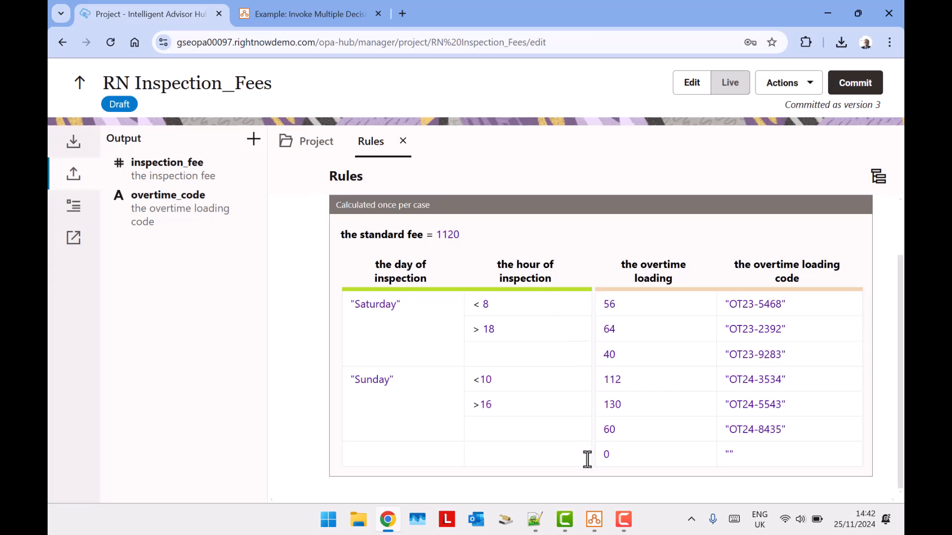
Switch to Policy Modeling, point the Inspection fees.ref reference to the RN Inspection_Fees (project) decision service, and save it
{"action": "left_click", "coordinate": [594, 519]}
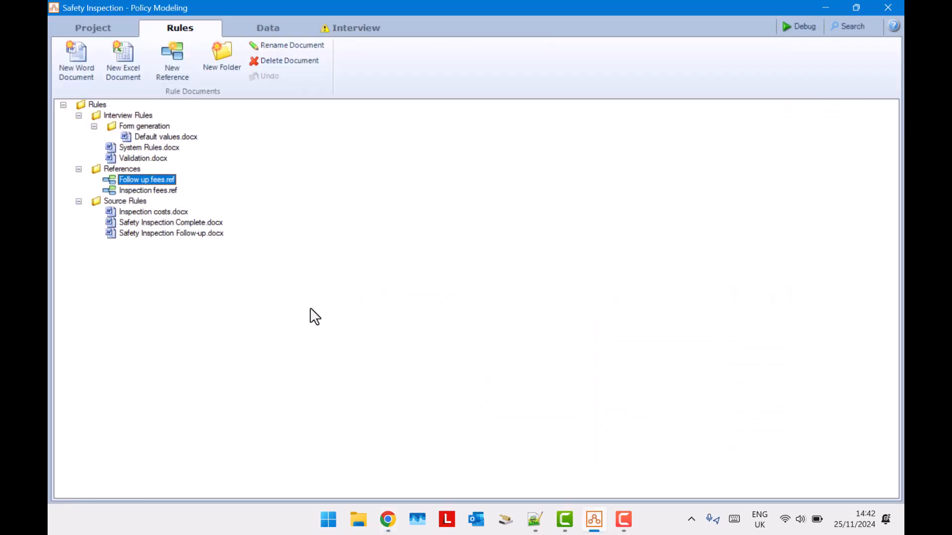
{"action": "double_click", "coordinate": [151, 190]}
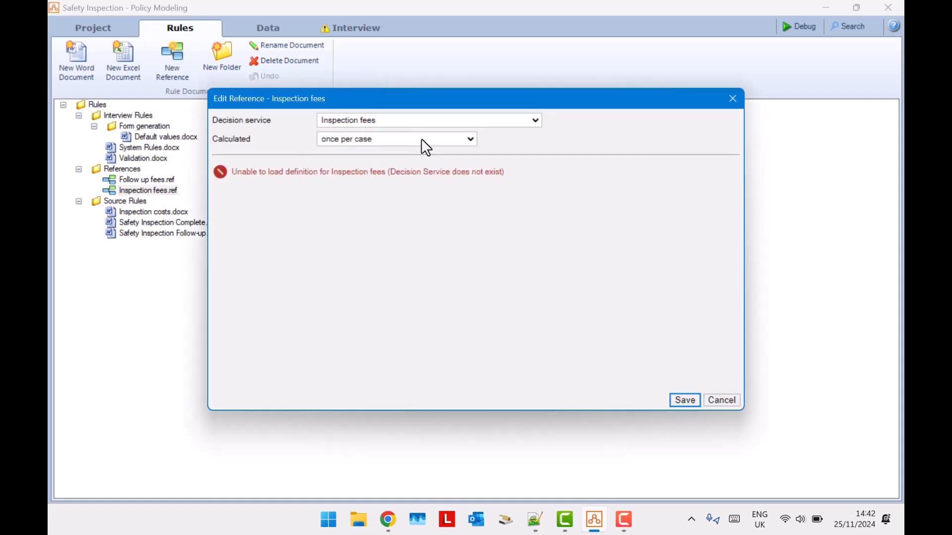
{"action": "left_click", "coordinate": [421, 139]}
{"action": "left_click", "coordinate": [433, 122]}
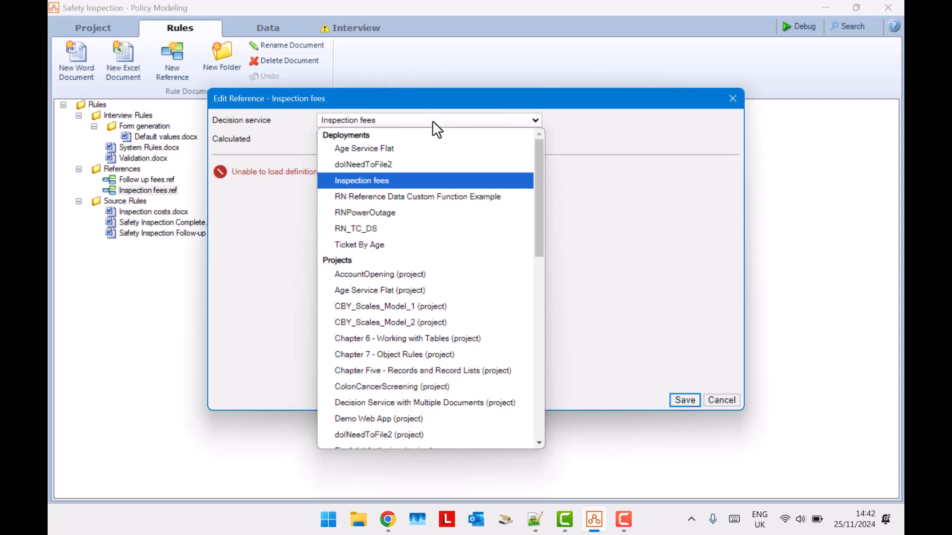
{"action": "scroll", "coordinate": [430, 213], "scroll_direction": "down", "scroll_amount": 7}
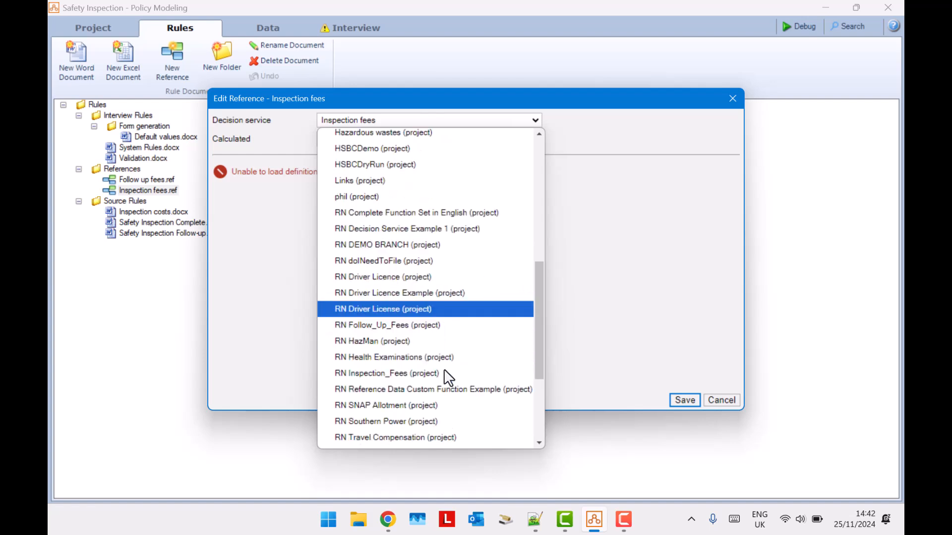
{"action": "left_click", "coordinate": [445, 373]}
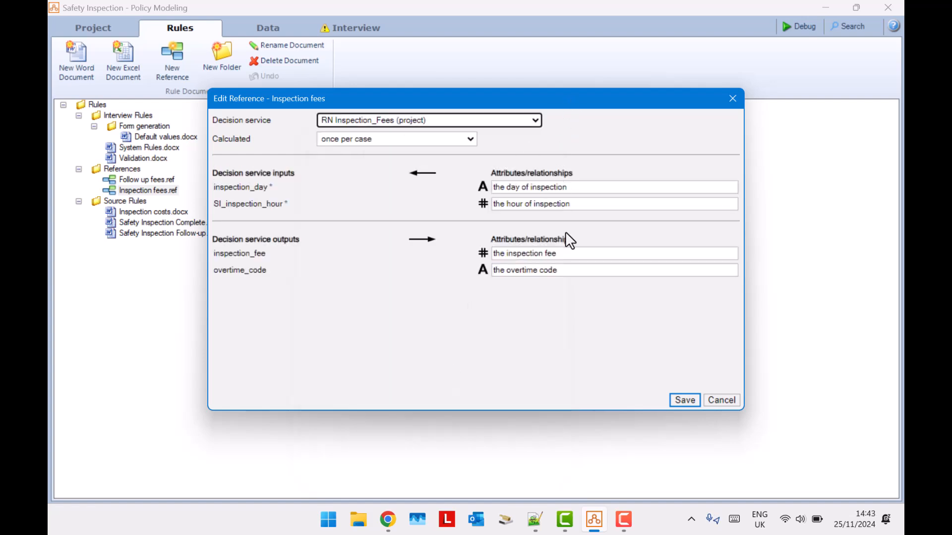
{"action": "left_click", "coordinate": [688, 400]}
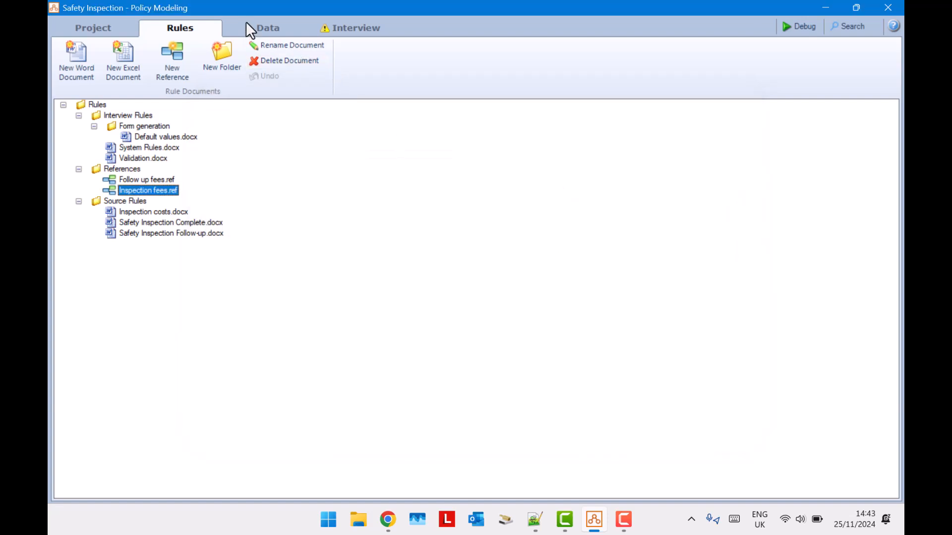
Start debugging the Safety Inspection interview and set the date and time of inspection to 10/30/2024 14:00
{"action": "left_click", "coordinate": [269, 31]}
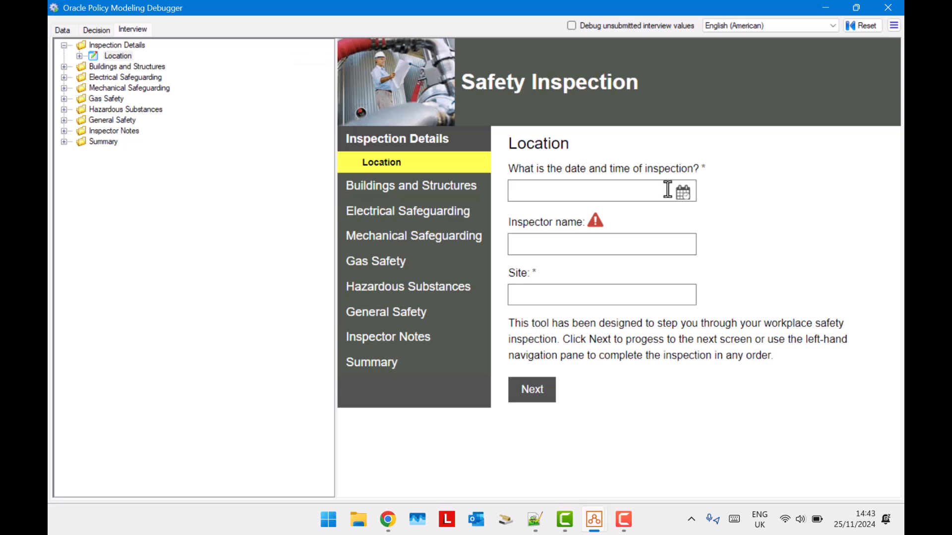
{"action": "left_click", "coordinate": [684, 192]}
{"action": "left_click", "coordinate": [607, 270]}
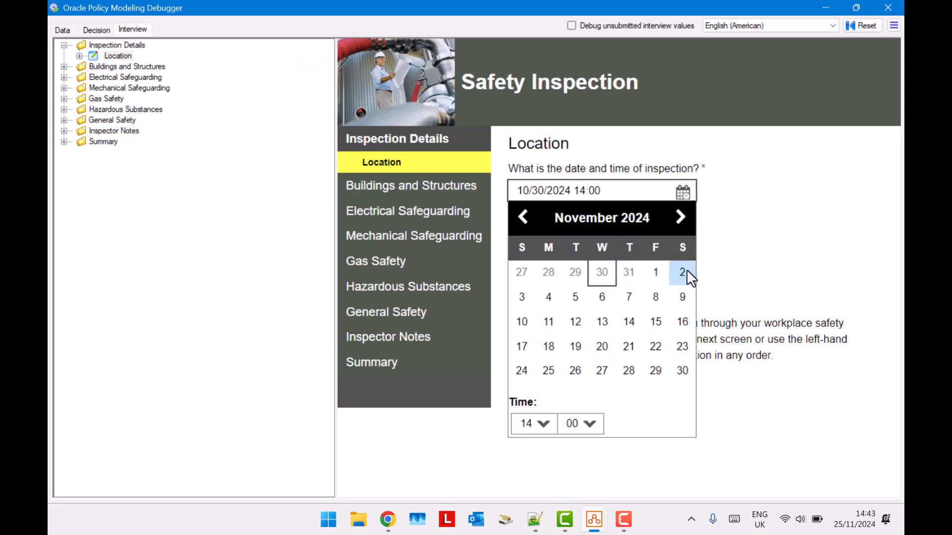
{"action": "left_click", "coordinate": [762, 282]}
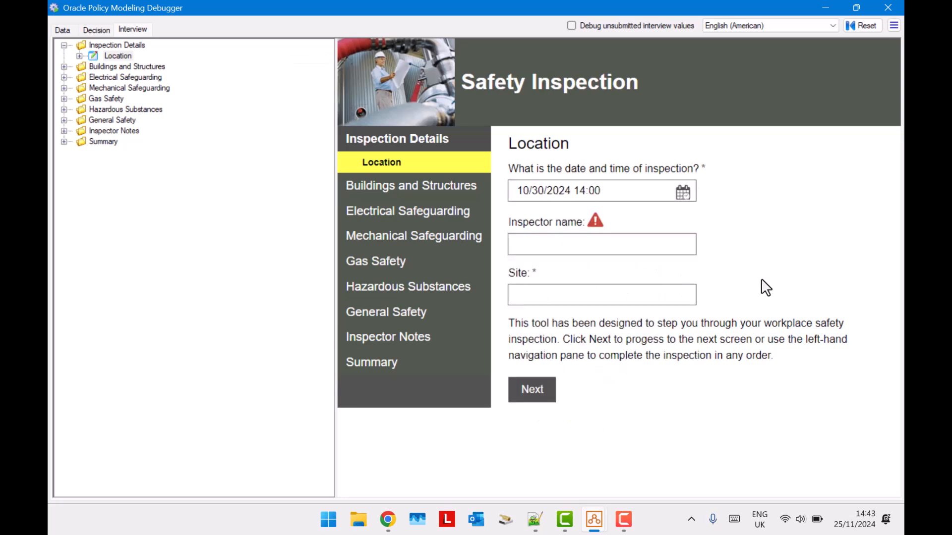
Enter the inspector's name and the site "Paris 12th Arrondissement", and continue to the Buildings and Floors page
{"action": "left_click", "coordinate": [616, 253]}
{"action": "type", "text": "Richard"}
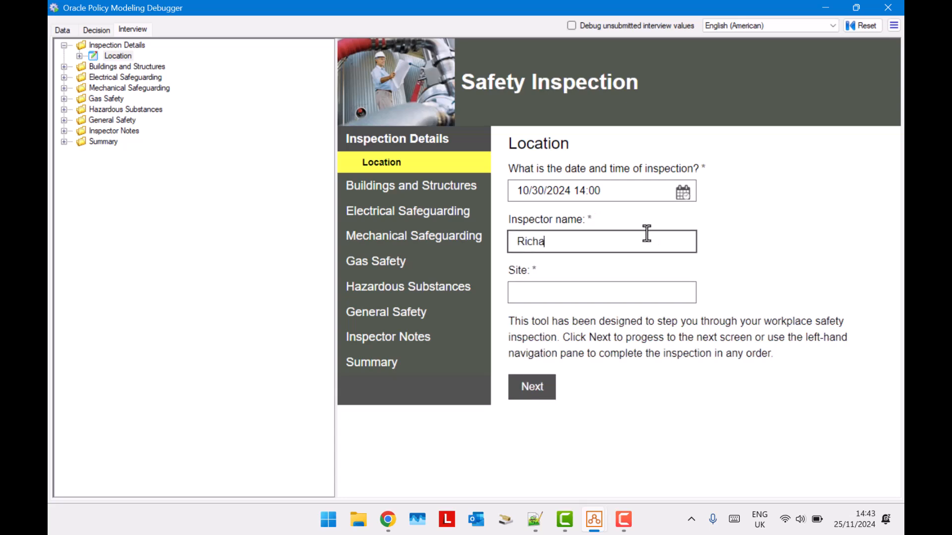
{"action": "key", "text": "Tab"}
{"action": "type", "text": "Pa"}
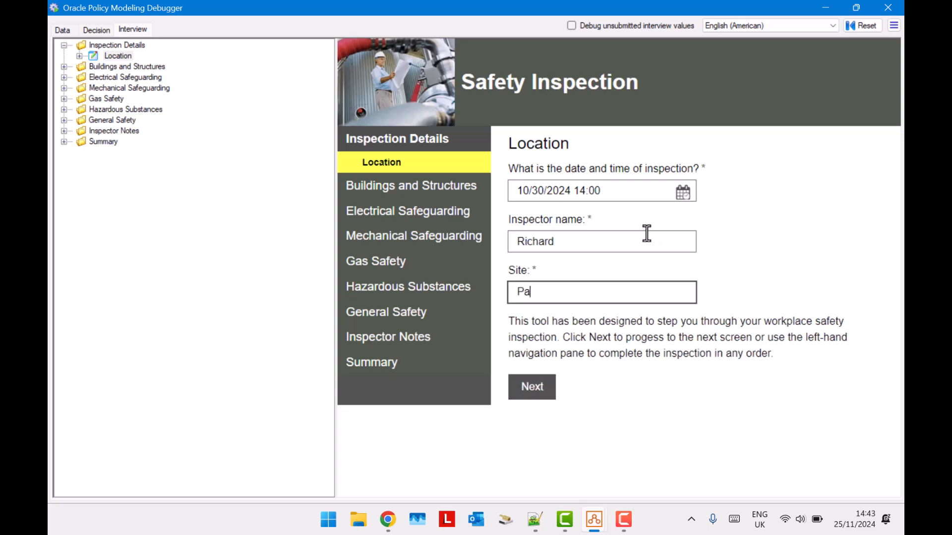
{"action": "type", "text": "ris 12th Srrondiss"}
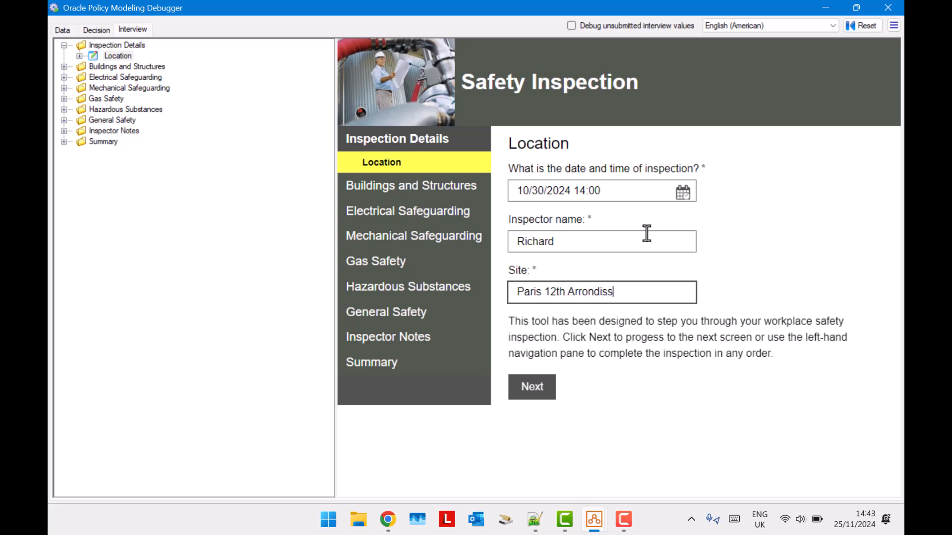
{"action": "type", "text": "ement"}
{"action": "left_click", "coordinate": [537, 400]}
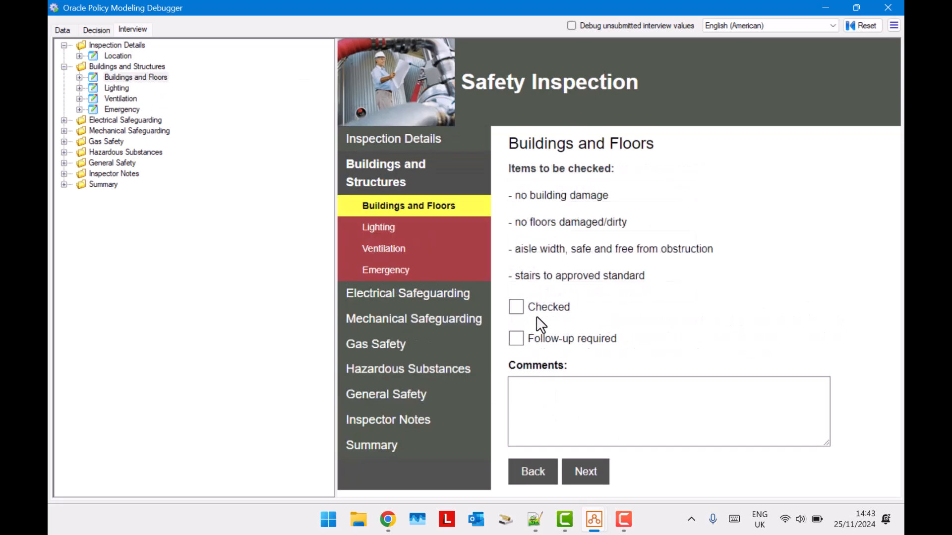
Mark Buildings and Floors as checked with follow-up required, and enter the comment "No comments"
{"action": "left_click", "coordinate": [536, 314]}
{"action": "left_click", "coordinate": [540, 339]}
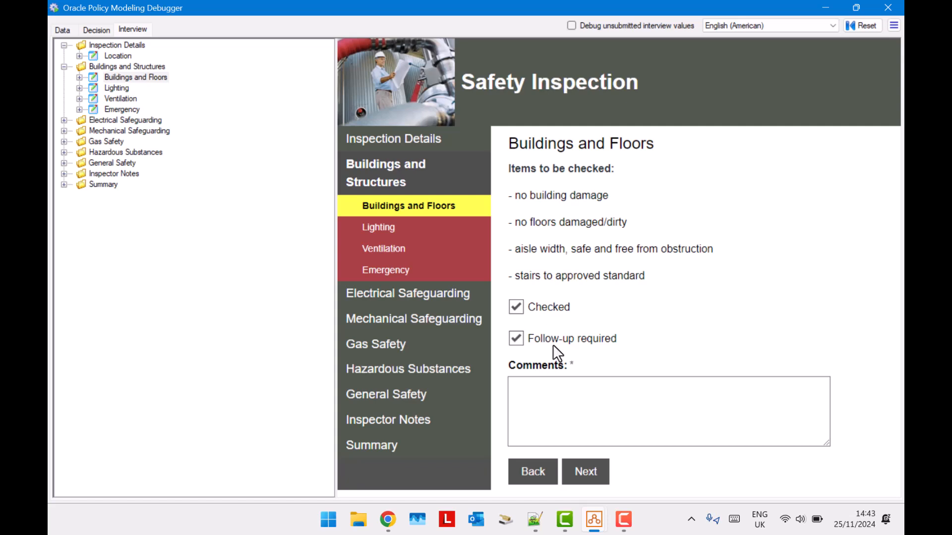
{"action": "left_click", "coordinate": [546, 392]}
{"action": "type", "text": "No commen"}
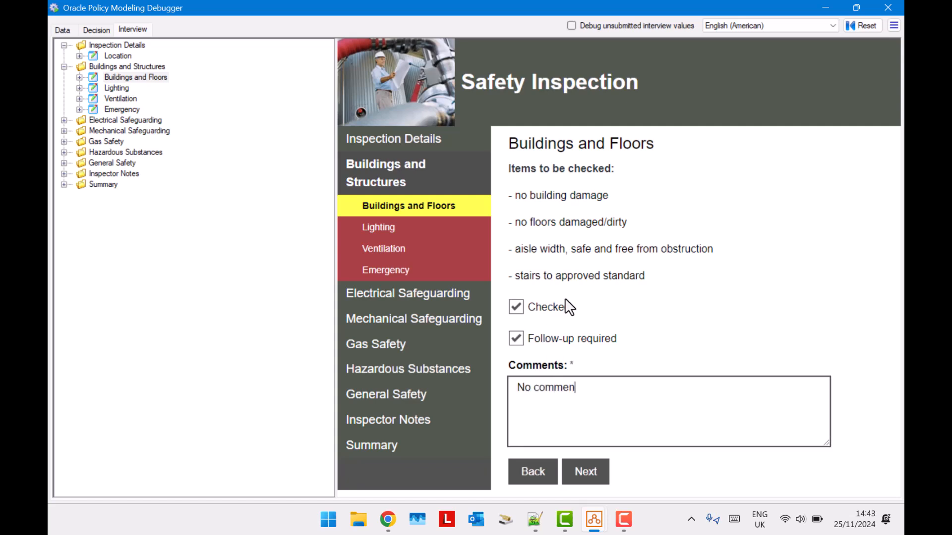
{"action": "type", "text": "ts"}
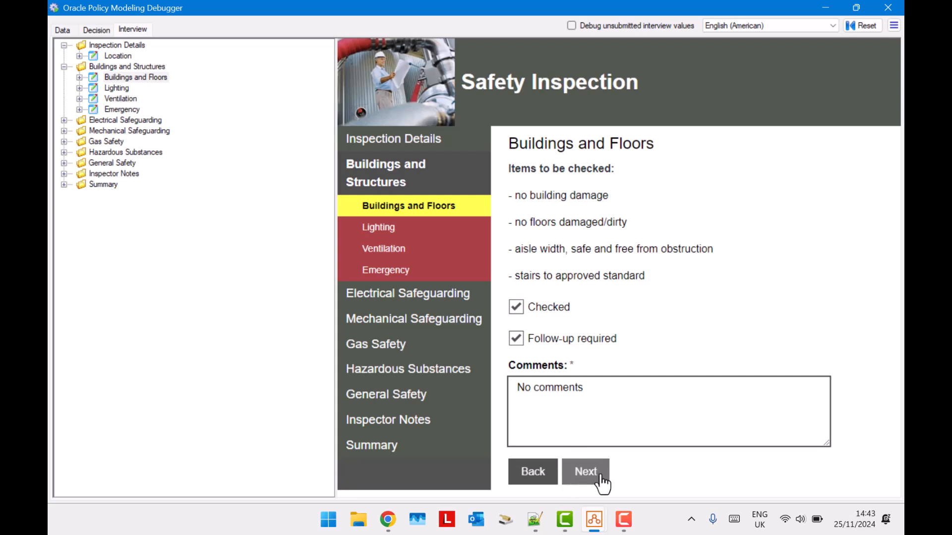
Mark Lighting as checked, and Ventilation as checked with follow-up required and the comment "Blocked vent?"
{"action": "left_click", "coordinate": [586, 472]}
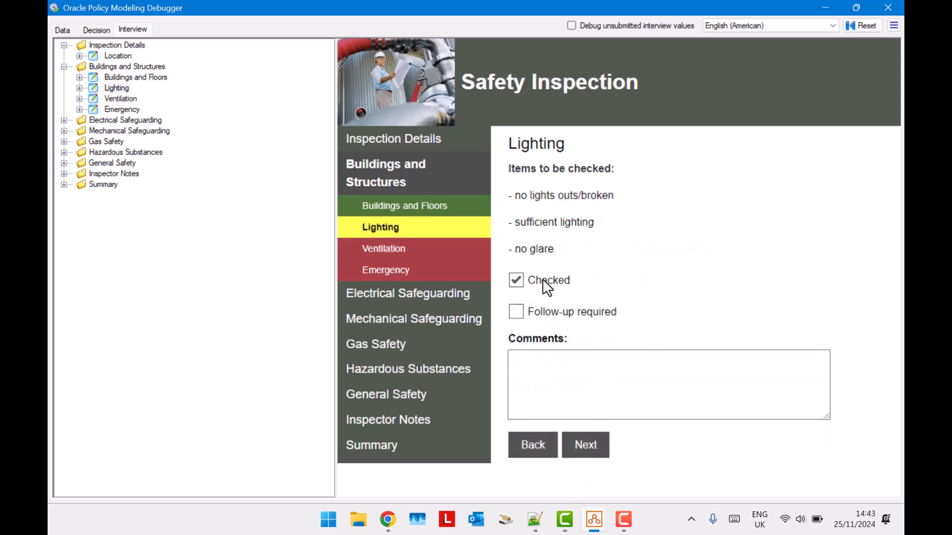
{"action": "left_click", "coordinate": [595, 454]}
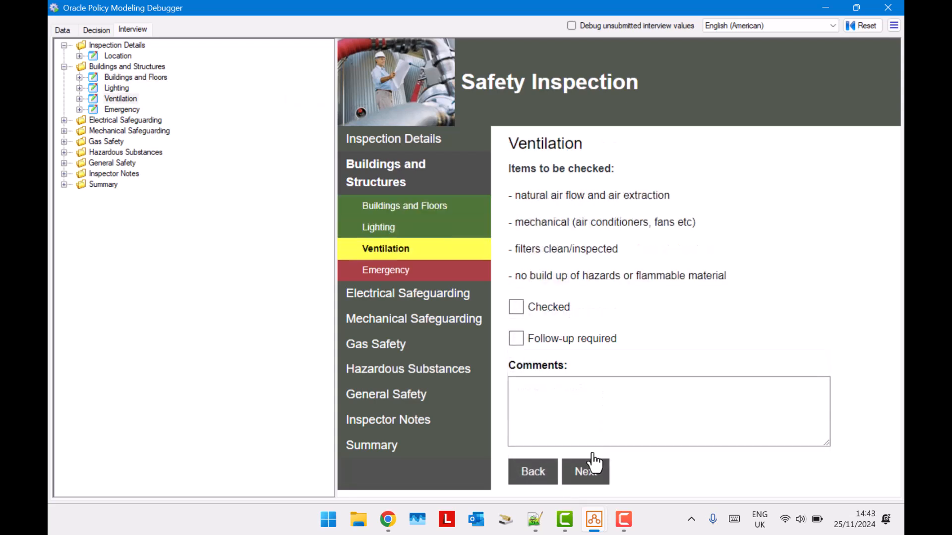
{"action": "left_click", "coordinate": [540, 305]}
{"action": "left_click", "coordinate": [585, 340]}
{"action": "left_click", "coordinate": [591, 479]}
{"action": "left_click", "coordinate": [593, 417]}
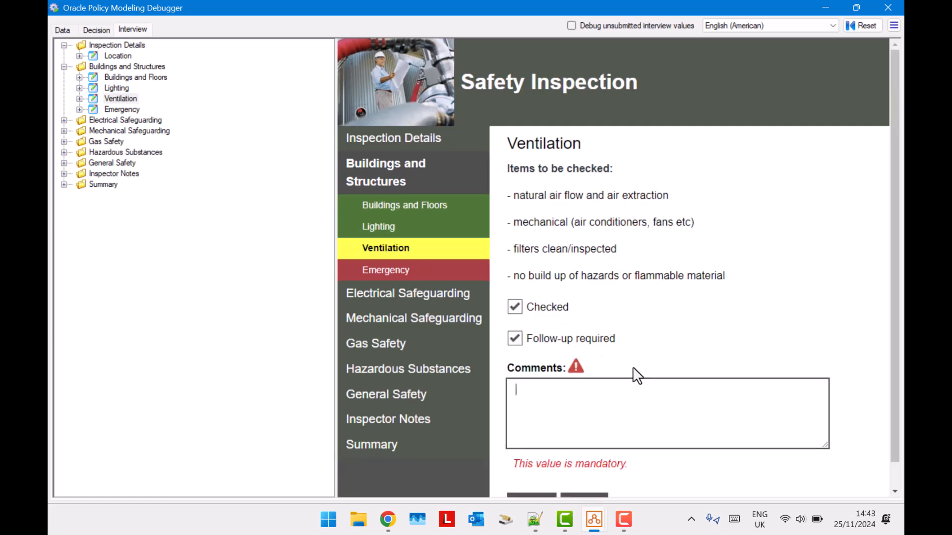
{"action": "type", "text": "Blocked"}
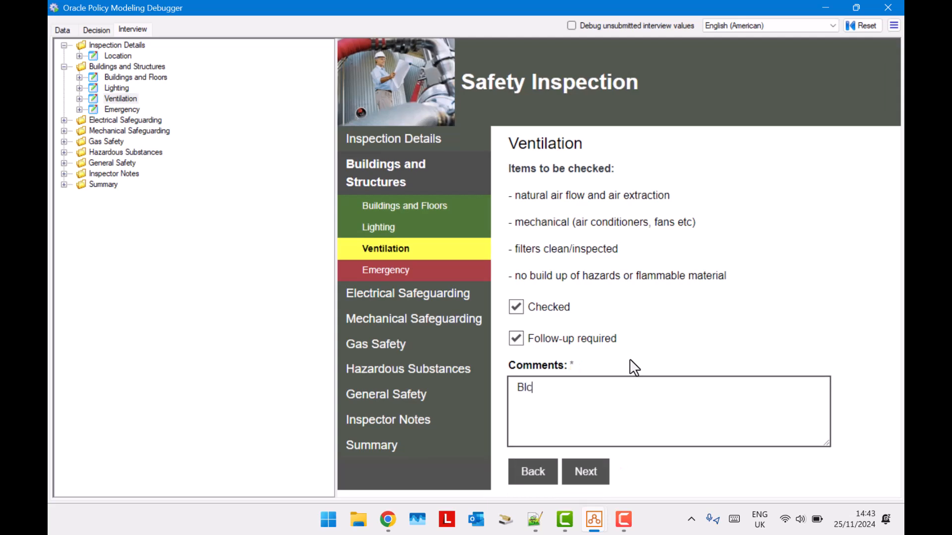
{"action": "key", "text": "BackSpace"}
{"action": "key", "text": "BackSpace"}
{"action": "key", "text": "BackSpace"}
{"action": "key", "text": "BackSpace"}
{"action": "key", "text": "BackSpace"}
{"action": "type", "text": "ocked vent?"}
{"action": "left_click", "coordinate": [583, 471]}
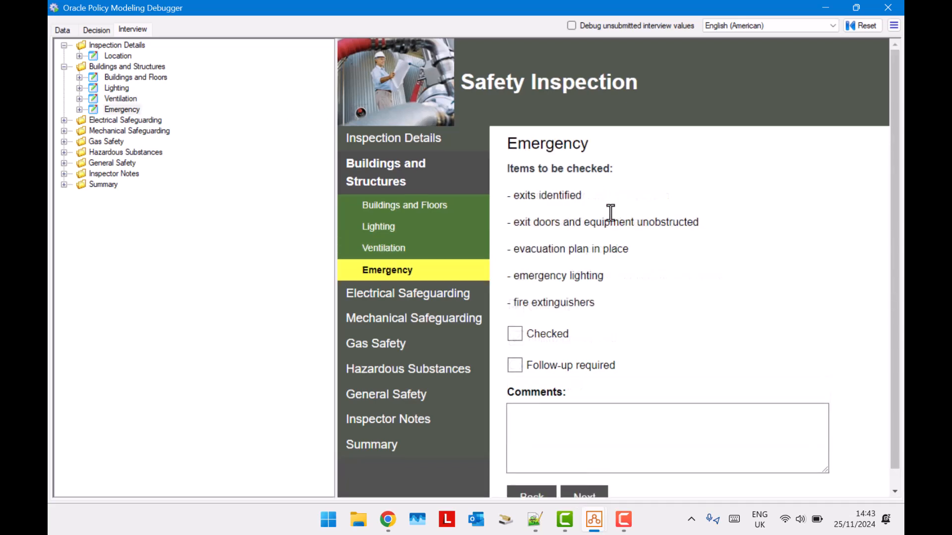
Mark the Emergency page as checked and continue to Electrical Installations
{"action": "left_click", "coordinate": [547, 340]}
{"action": "scroll", "coordinate": [609, 298], "scroll_direction": "down", "scroll_amount": 1}
{"action": "left_click", "coordinate": [577, 478]}
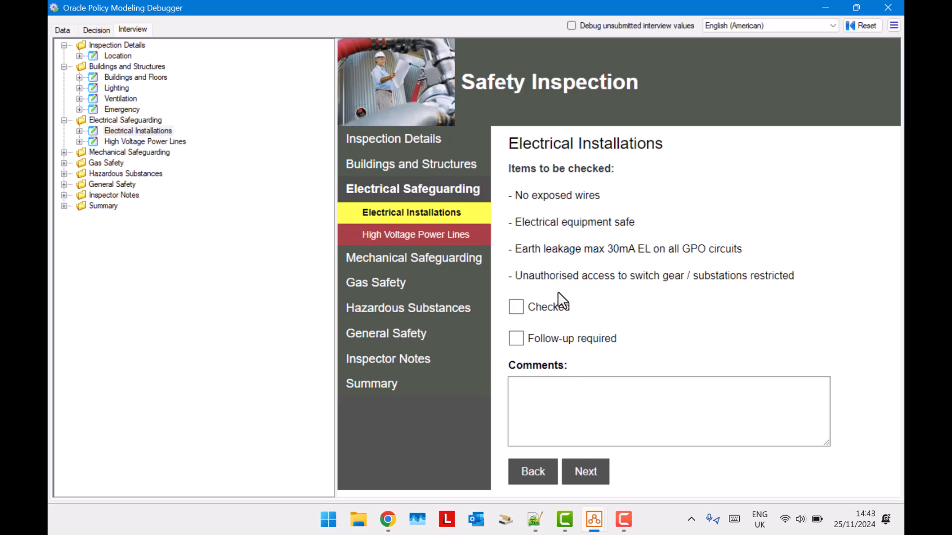
Mark Electrical Installations as checked with follow-up required, enter the comment "Wiring?", and continue to High Voltage Power Lines
{"action": "left_click", "coordinate": [545, 307]}
{"action": "left_click", "coordinate": [547, 339]}
{"action": "left_click", "coordinate": [559, 388]}
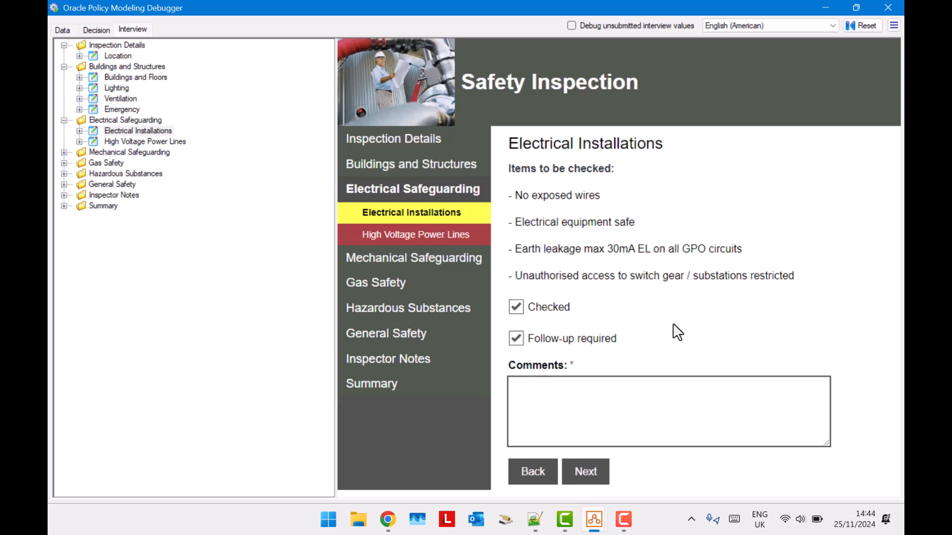
{"action": "type", "text": "Wiring?"}
{"action": "left_click", "coordinate": [593, 474]}
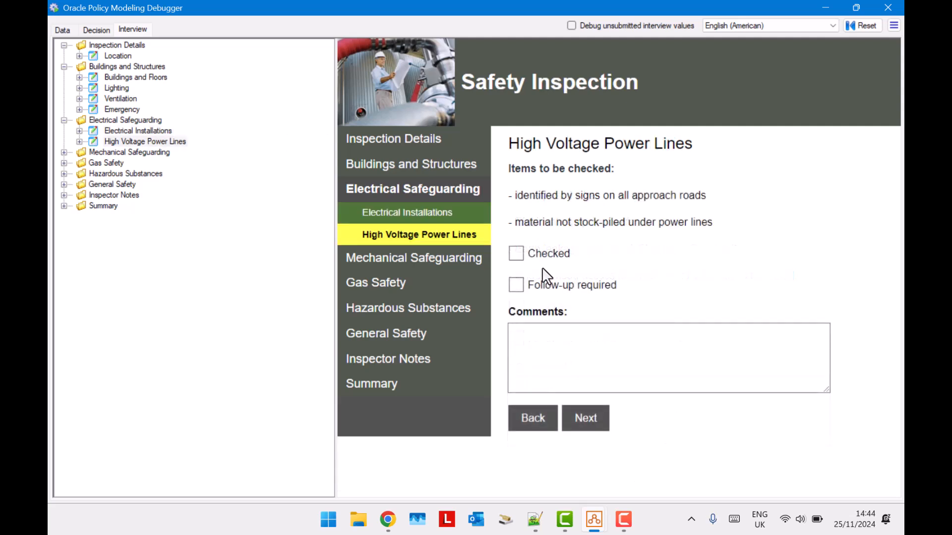
Advance through the High Voltage Power Lines, Pressure Vessels and Result pages to the Inspection Summary
{"action": "left_click", "coordinate": [586, 418]}
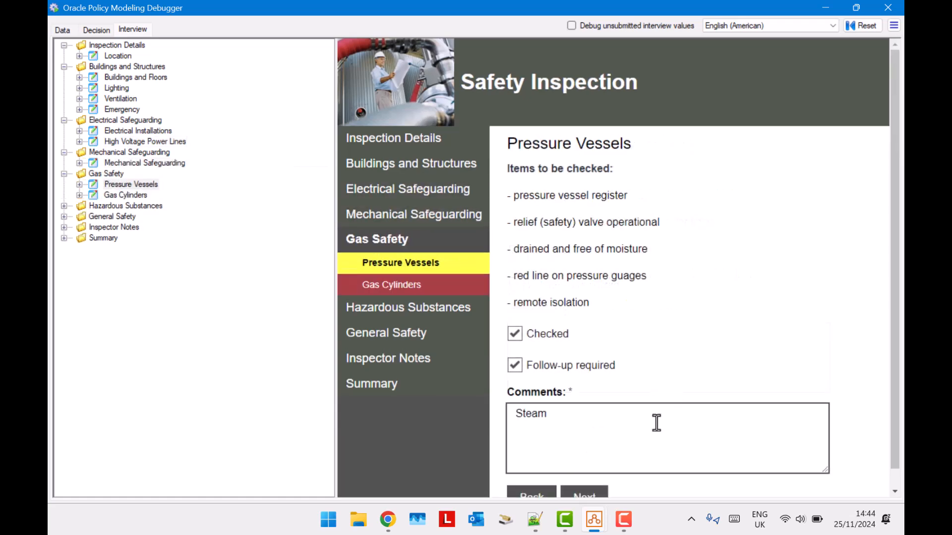
{"action": "scroll", "coordinate": [619, 446], "scroll_direction": "down", "scroll_amount": 1}
{"action": "left_click", "coordinate": [578, 478]}
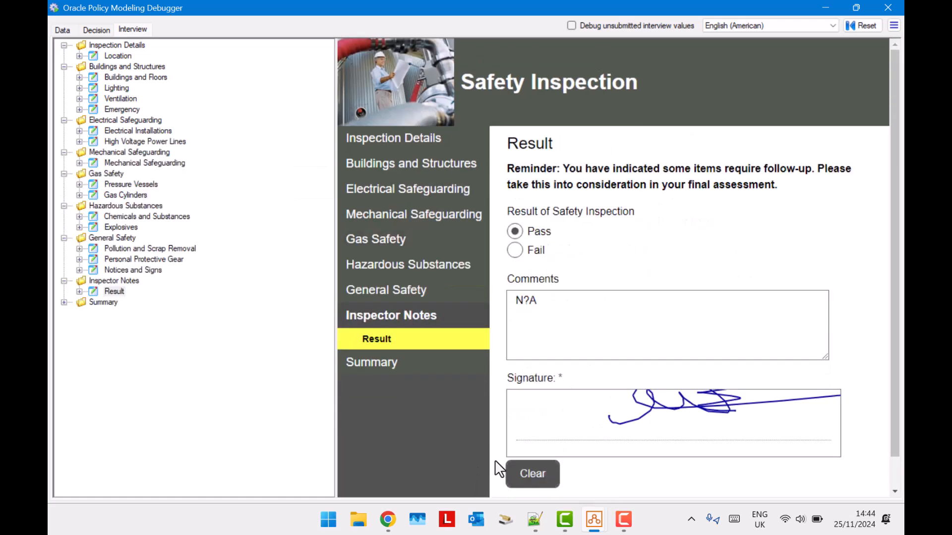
{"action": "scroll", "coordinate": [545, 471], "scroll_direction": "down", "scroll_amount": 1}
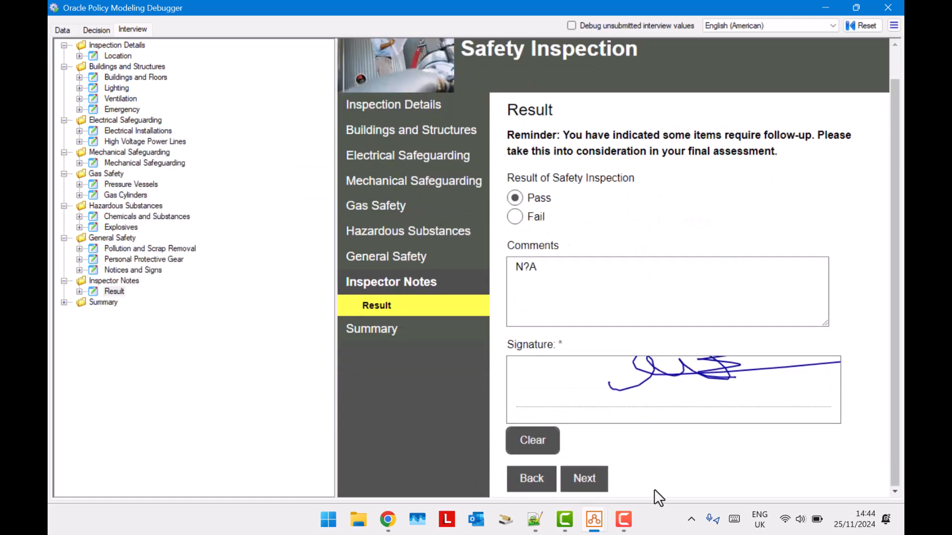
{"action": "left_click", "coordinate": [586, 479]}
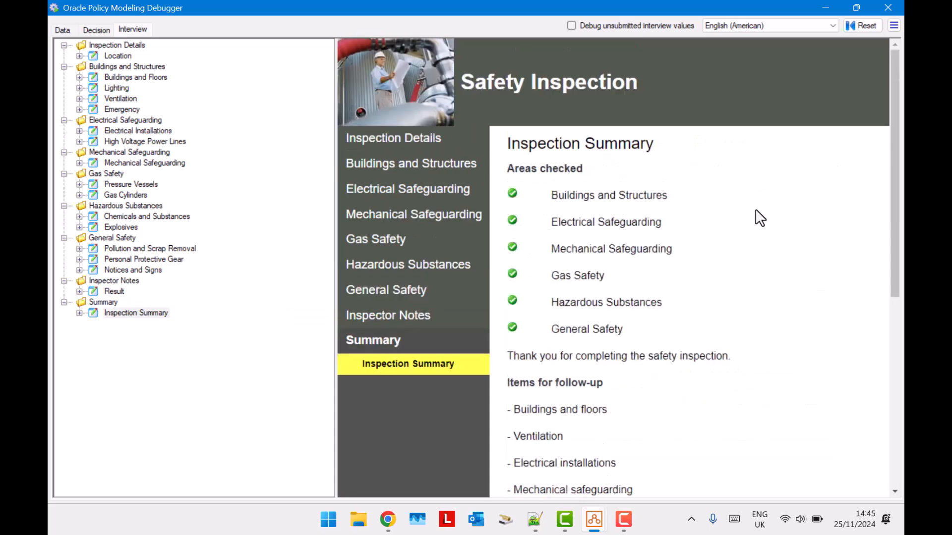
Review the Inspection Summary down to the fees section and show the details behind the inspection fee
{"action": "scroll", "coordinate": [758, 218], "scroll_direction": "down", "scroll_amount": 4}
{"action": "scroll", "coordinate": [758, 220], "scroll_direction": "down", "scroll_amount": 3}
{"action": "scroll", "coordinate": [749, 192], "scroll_direction": "down", "scroll_amount": 1}
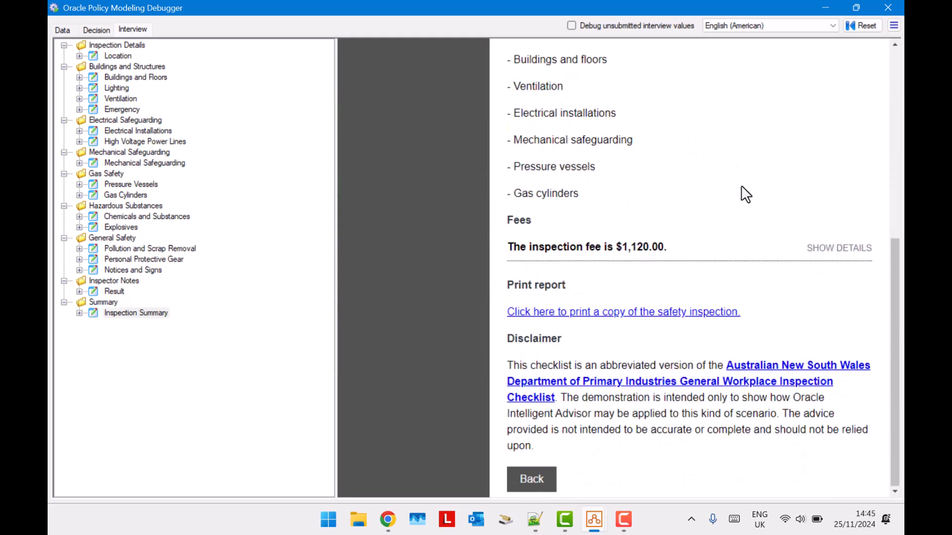
{"action": "left_click", "coordinate": [841, 249]}
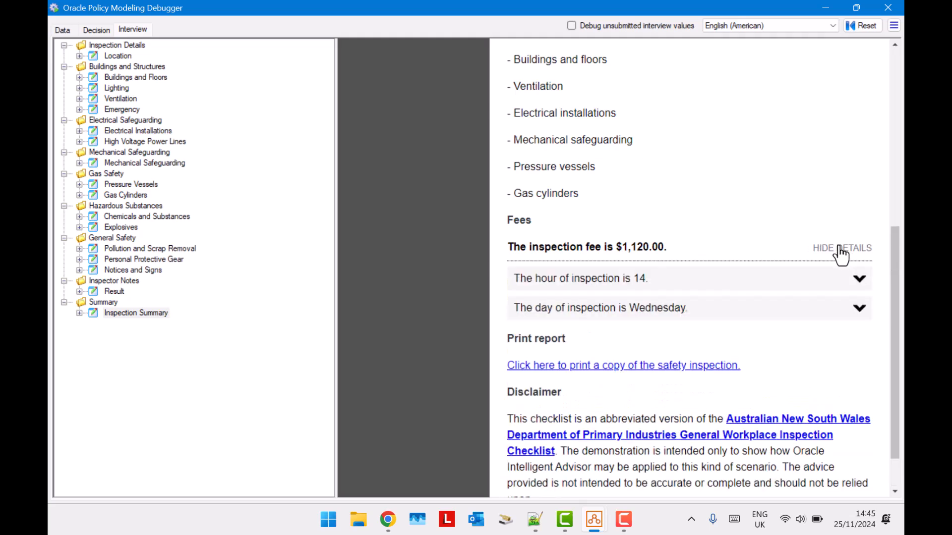
{"action": "scroll", "coordinate": [808, 203], "scroll_direction": "down", "scroll_amount": 1}
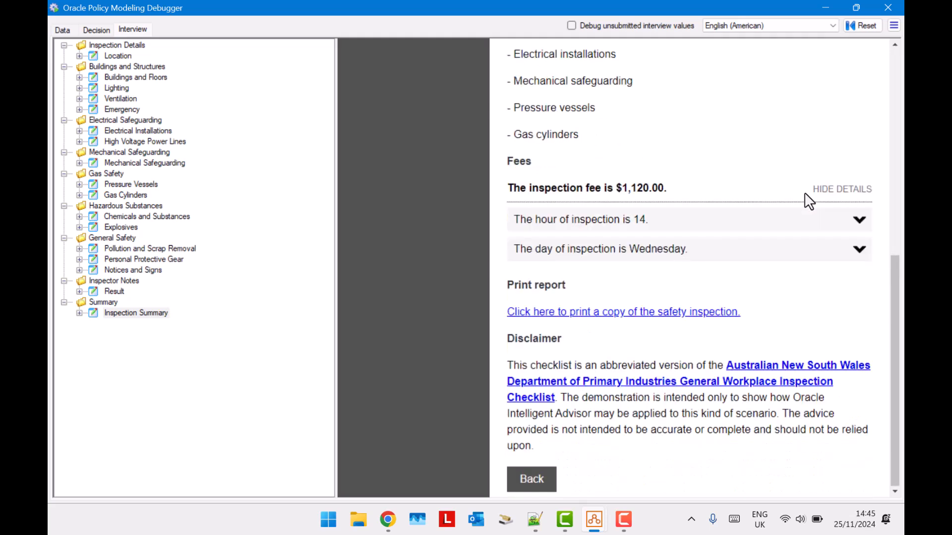
{"action": "scroll", "coordinate": [807, 202], "scroll_direction": "up", "scroll_amount": 7}
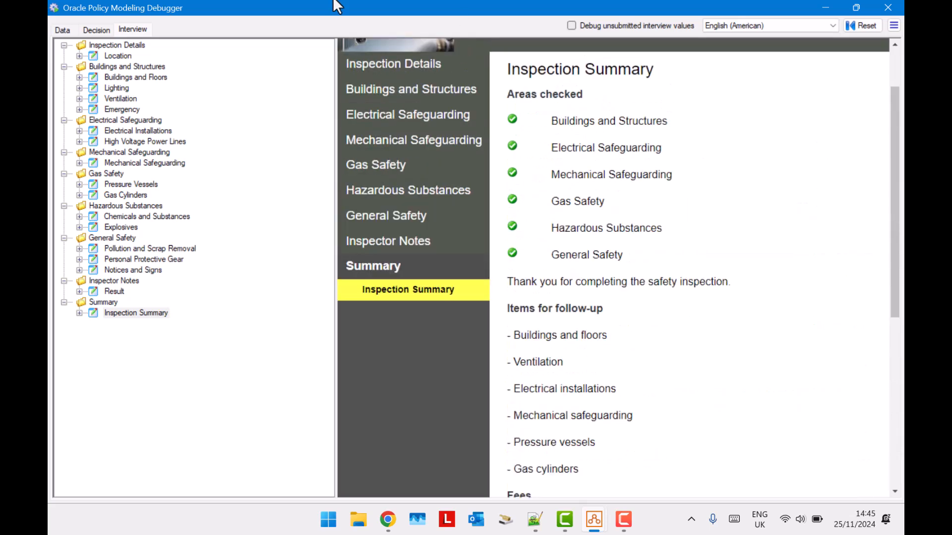
Examine the global attribute values in the debugger data, down to the follow up fee and inspection fee
{"action": "left_click", "coordinate": [61, 30]}
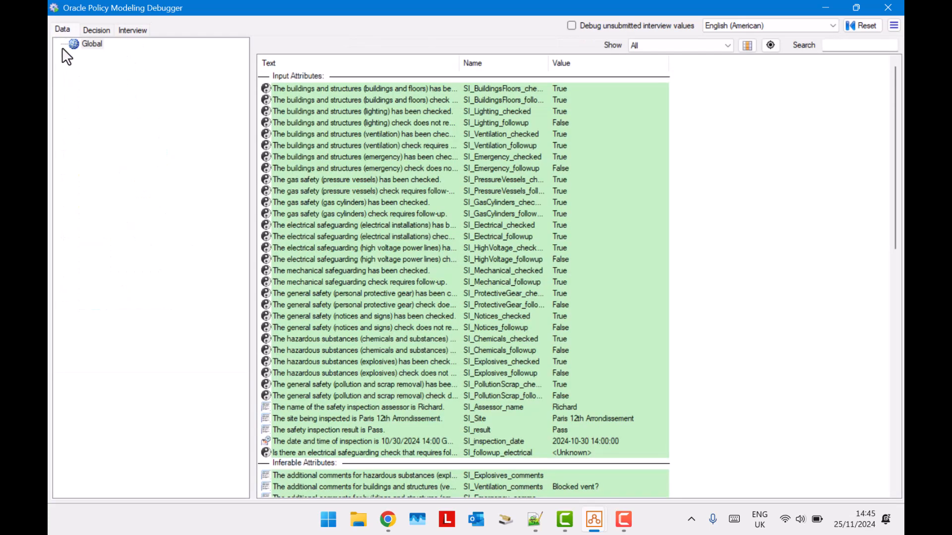
{"action": "scroll", "coordinate": [570, 166], "scroll_direction": "down", "scroll_amount": 1}
{"action": "scroll", "coordinate": [571, 168], "scroll_direction": "down", "scroll_amount": 3}
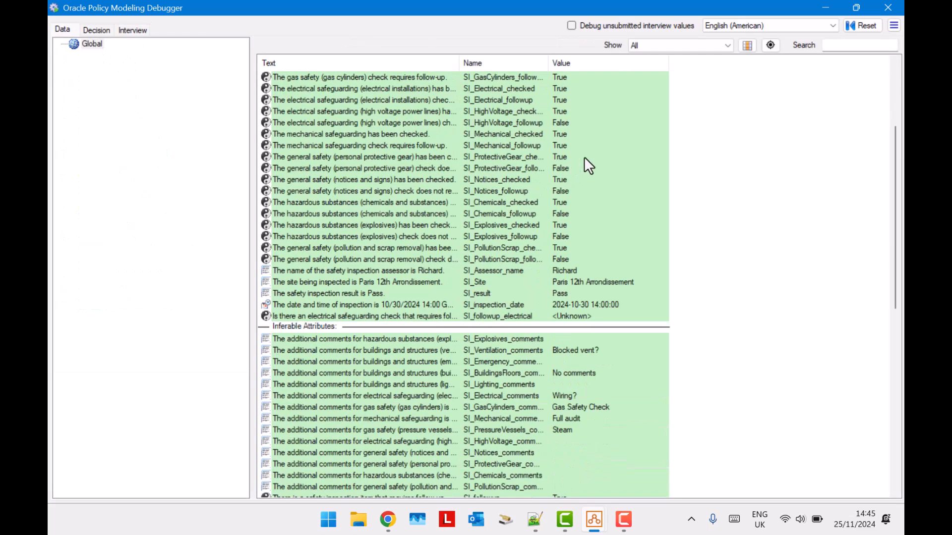
{"action": "scroll", "coordinate": [667, 152], "scroll_direction": "down", "scroll_amount": 5}
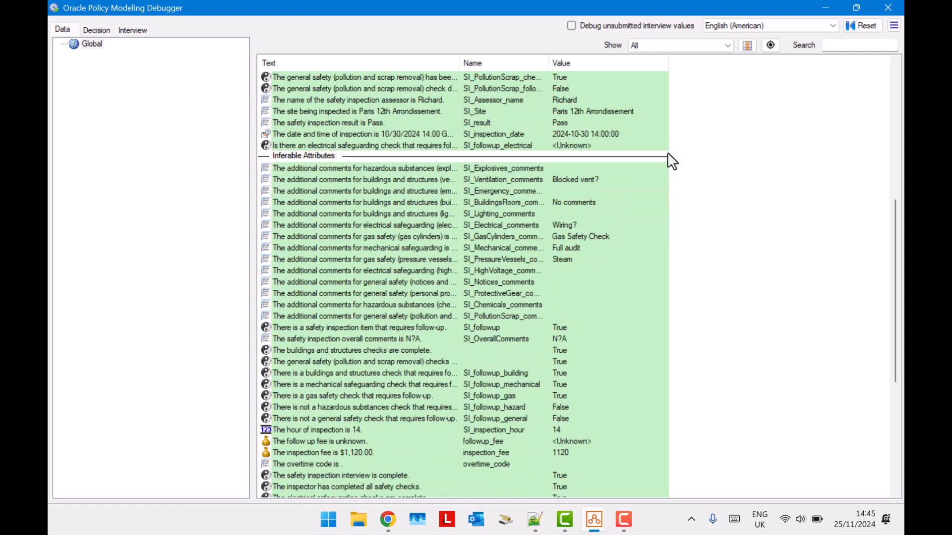
{"action": "scroll", "coordinate": [376, 159], "scroll_direction": "down", "scroll_amount": 3}
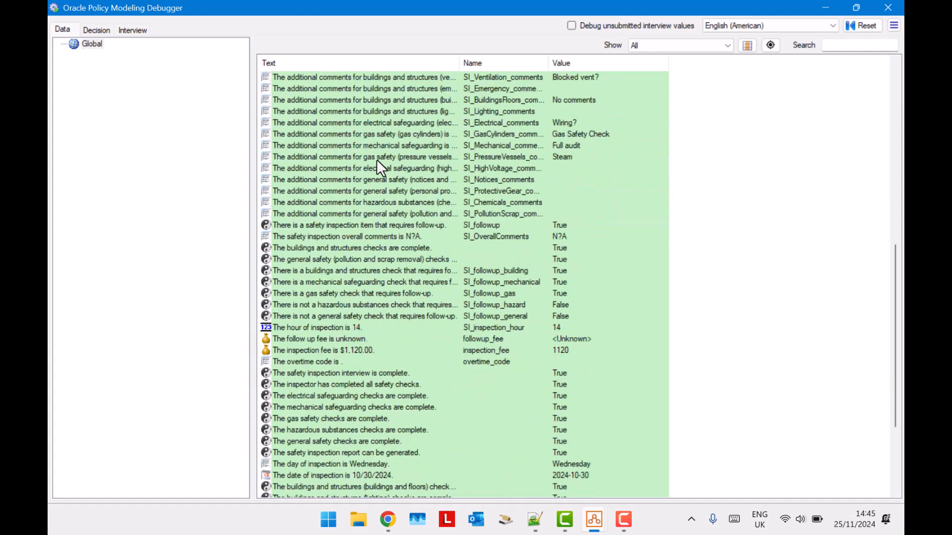
Show the decision for the follow up fee and set the value of the electrical safeguarding follow-up attribute
{"action": "left_click", "coordinate": [359, 337]}
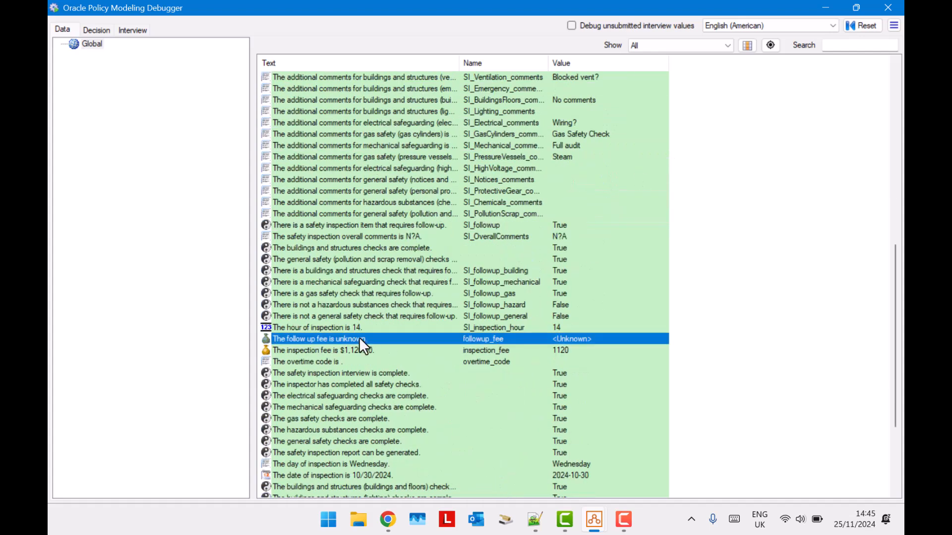
{"action": "right_click", "coordinate": [359, 337]}
{"action": "left_click", "coordinate": [436, 345]}
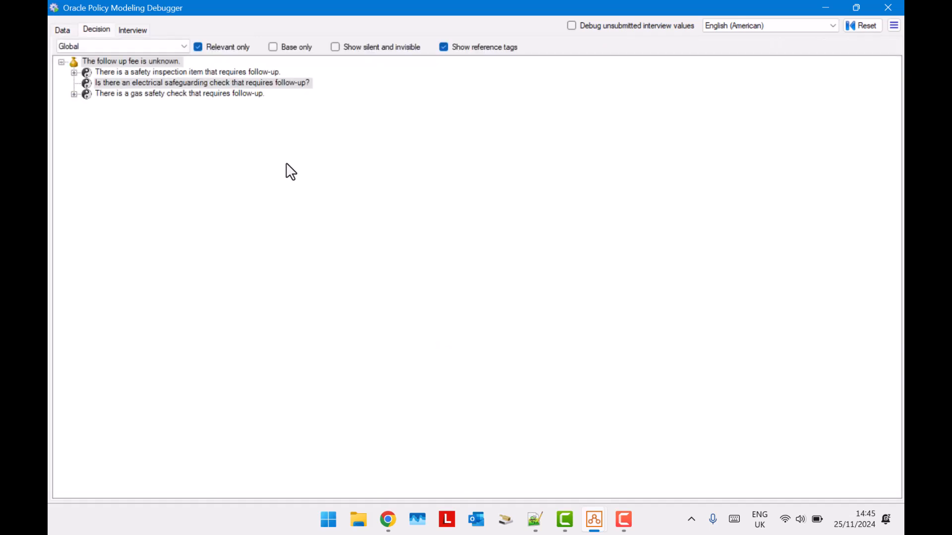
{"action": "double_click", "coordinate": [131, 83]}
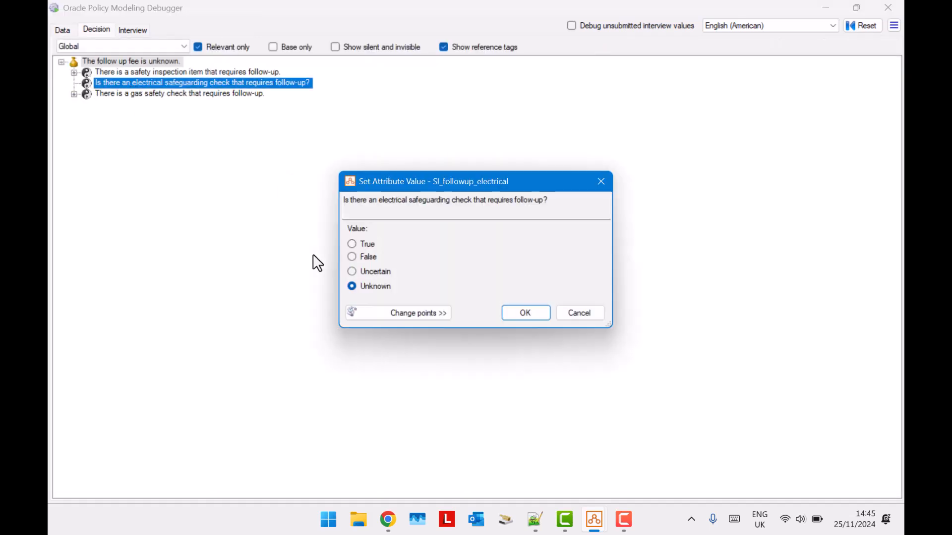
{"action": "left_click", "coordinate": [543, 314]}
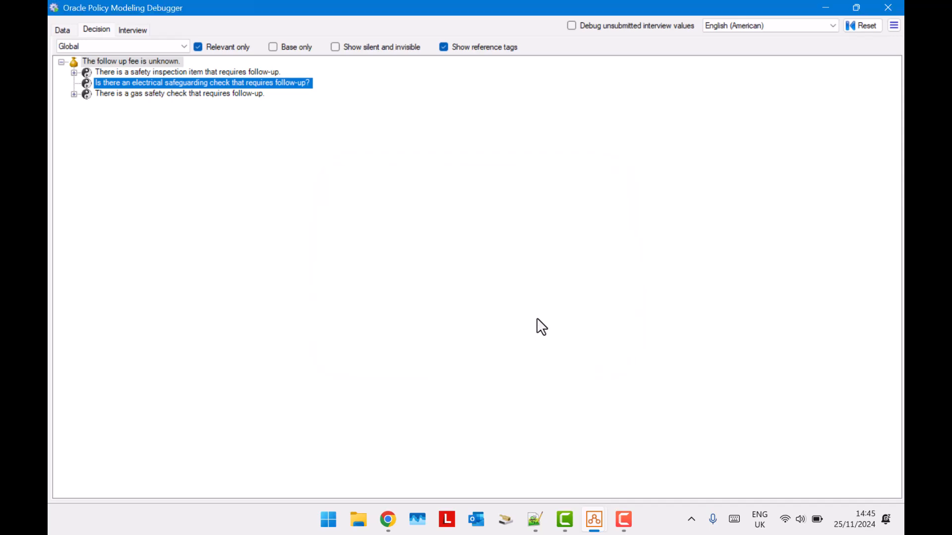
Return to the debugger data and inspect the attribute usage of the follow up fee
{"action": "left_click", "coordinate": [60, 29]}
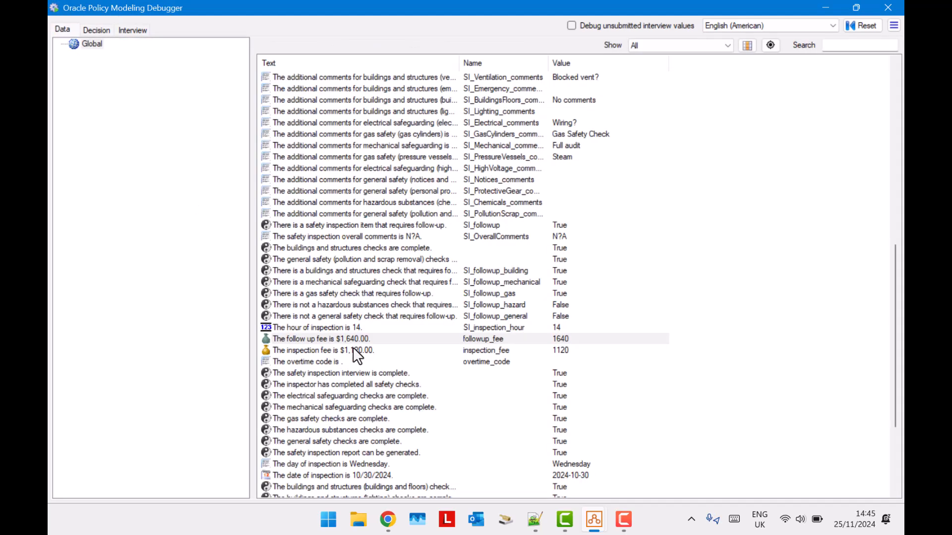
{"action": "left_click", "coordinate": [367, 340]}
{"action": "right_click", "coordinate": [367, 340]}
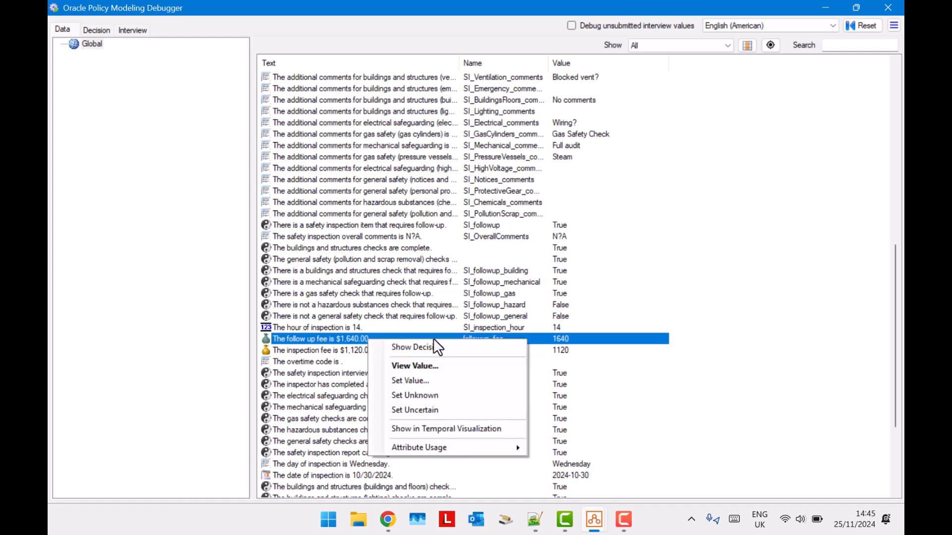
{"action": "mouse_move", "coordinate": [492, 445]}
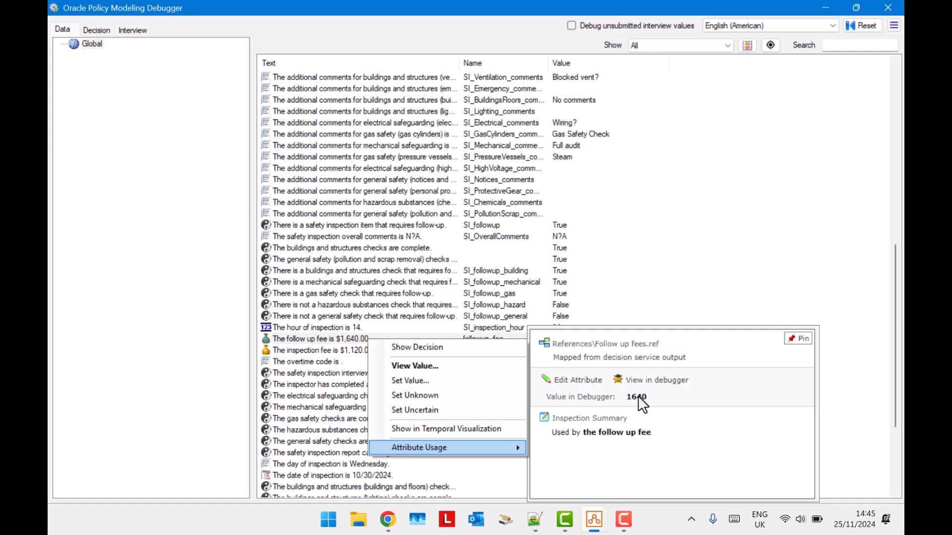
{"action": "left_click", "coordinate": [386, 268]}
Inspect the attribute usage of the inspection fee and close the debugger
{"action": "left_click", "coordinate": [328, 349]}
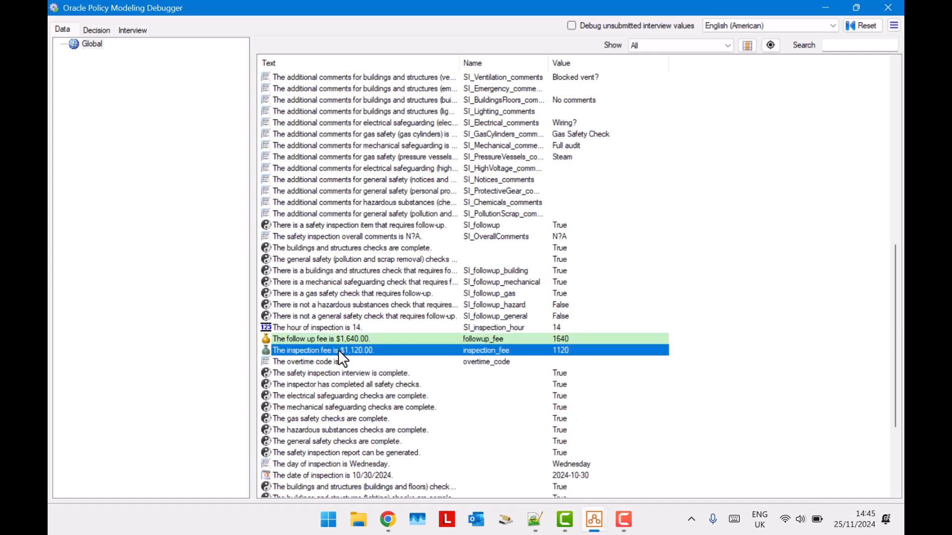
{"action": "right_click", "coordinate": [338, 349]}
{"action": "mouse_move", "coordinate": [442, 459]}
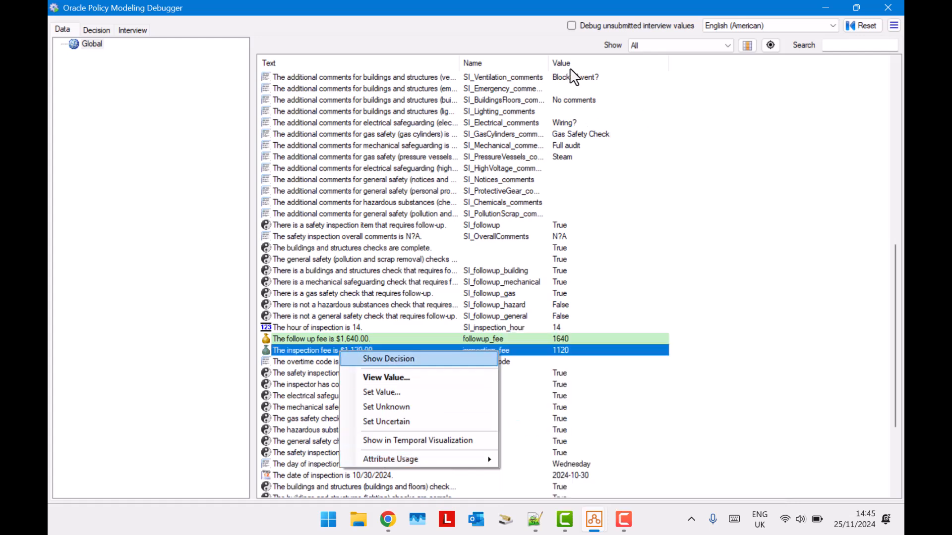
{"action": "left_click", "coordinate": [499, 168]}
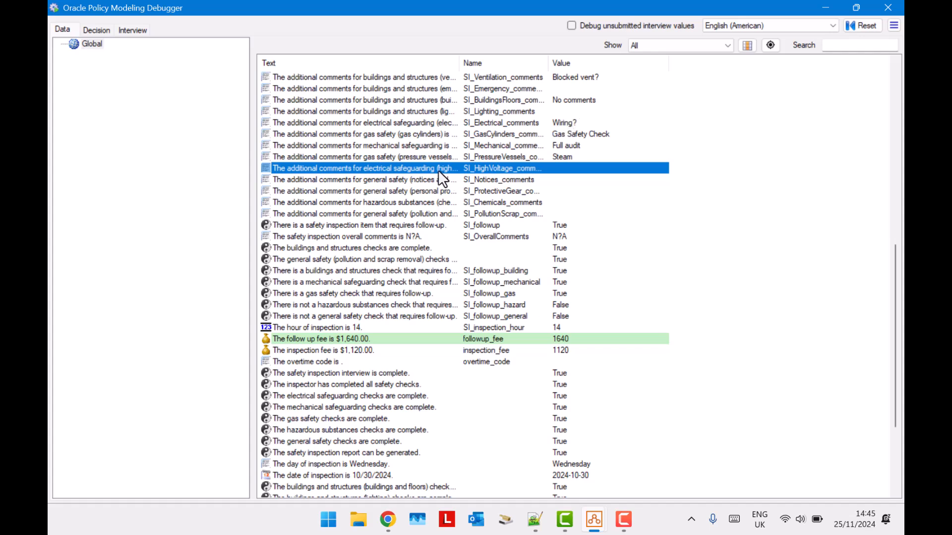
{"action": "left_click", "coordinate": [895, 8]}
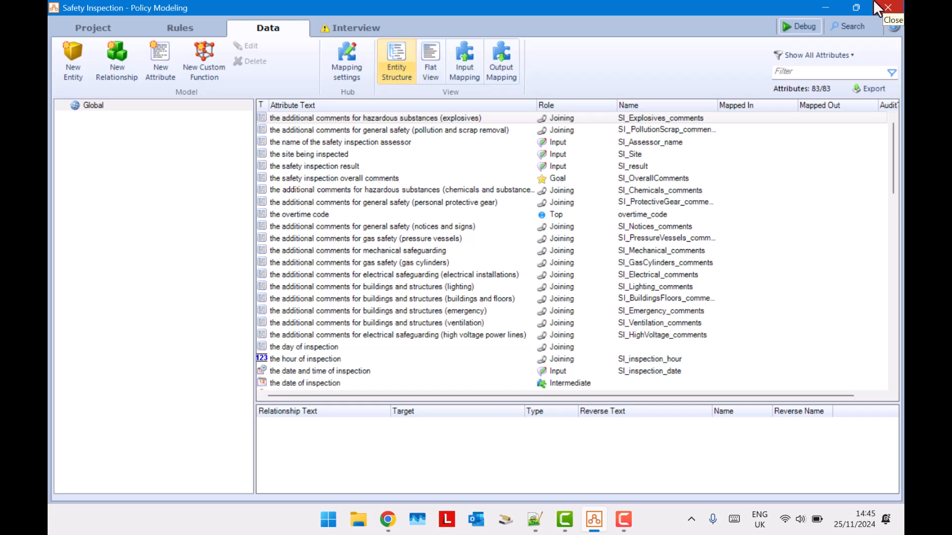
Switch to the Inspection_Fees rules in the browser and add a "Wednesday" row above "Saturday" in the overtime table
{"action": "left_click", "coordinate": [388, 519]}
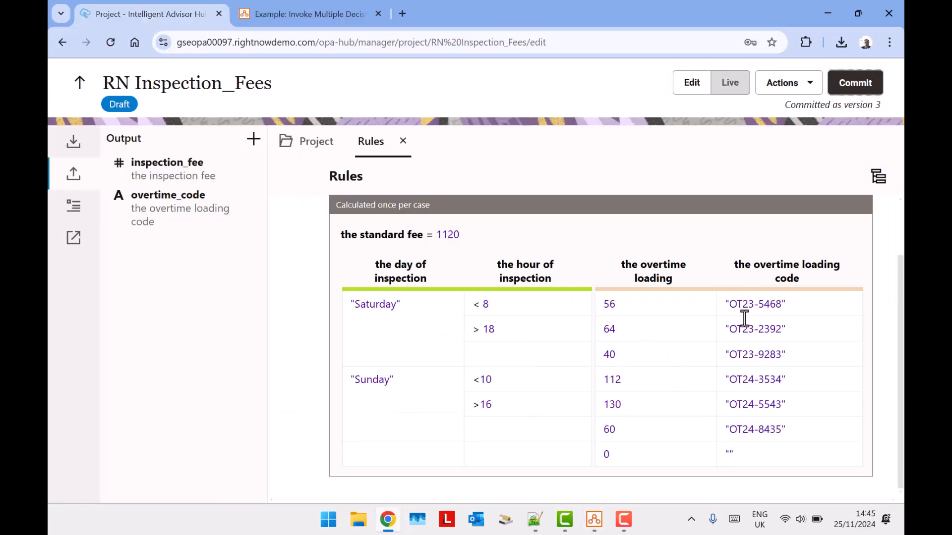
{"action": "left_click", "coordinate": [304, 306]}
{"action": "left_click", "coordinate": [246, 95]}
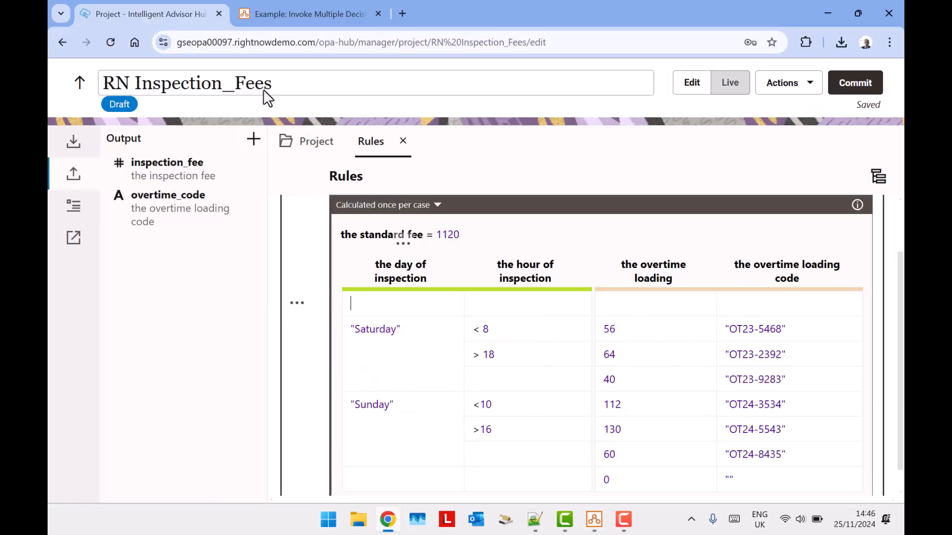
{"action": "type", "text": "\"Wednesdat"}
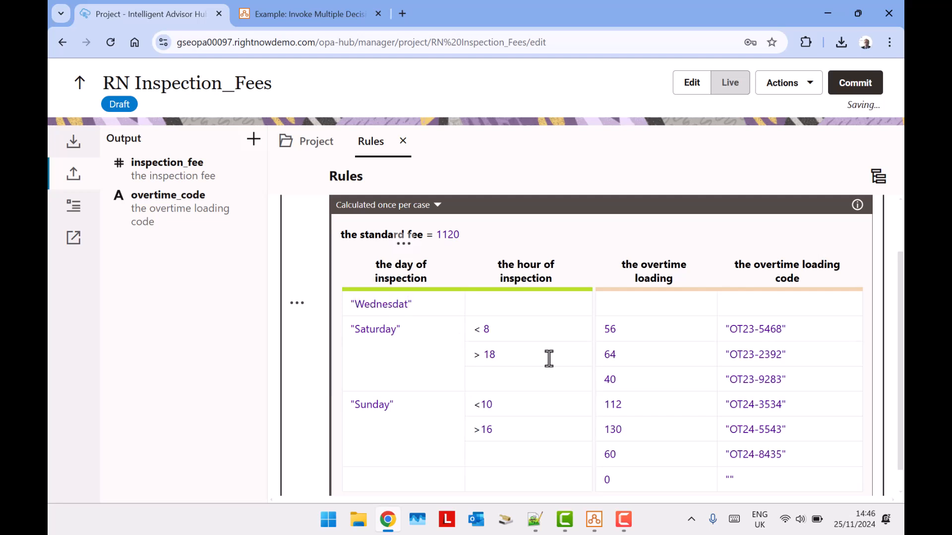
{"action": "key", "text": "BackSpace"}
{"action": "type", "text": "y"}
{"action": "key", "text": "Tab"}
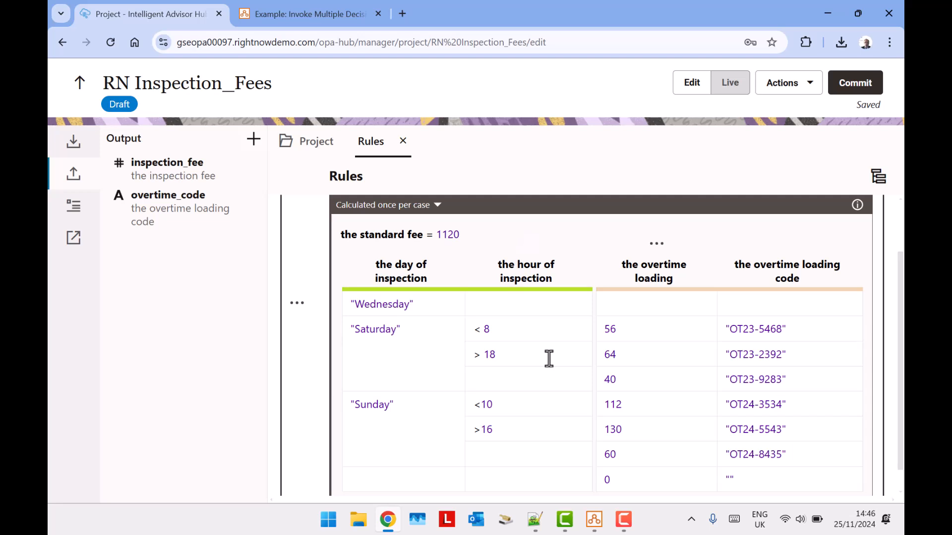
Fill the Wednesday row with hour of inspection <8, overtime loading 100 and overtime loading code "WED-MAX"
{"action": "type", "text": "<8"}
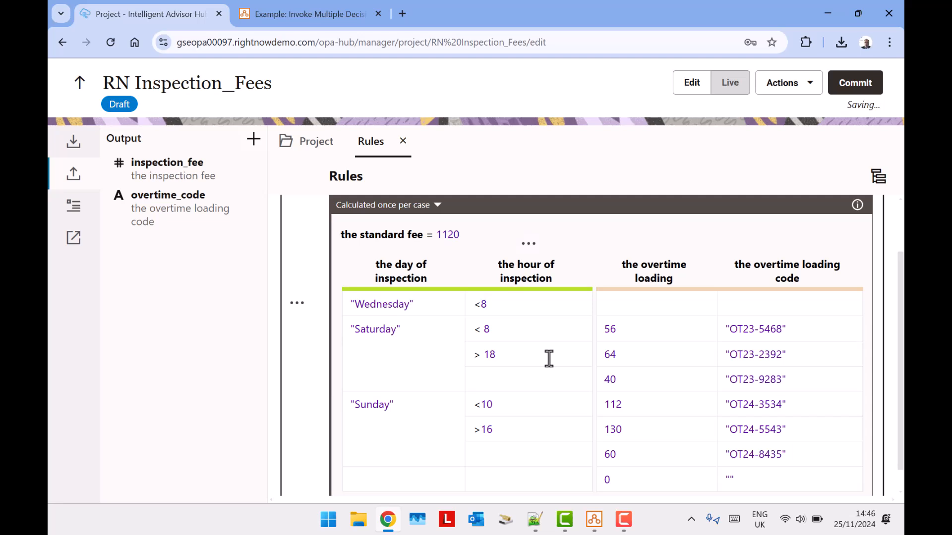
{"action": "key", "text": "Tab"}
{"action": "type", "text": "100"}
{"action": "key", "text": "Tab"}
{"action": "type", "text": "\"WEB"}
{"action": "key", "text": "BackSpace"}
{"action": "type", "text": "DS"}
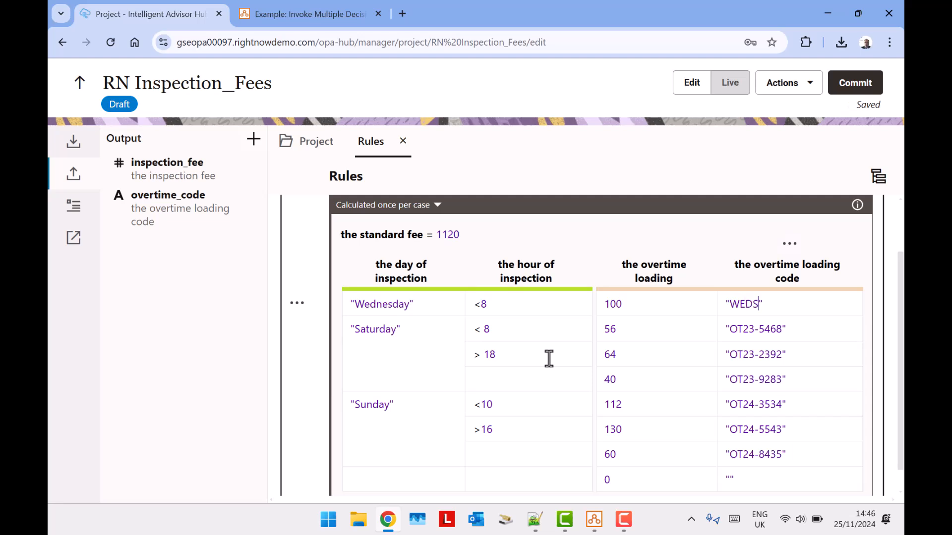
{"action": "type", "text": "-MAX"}
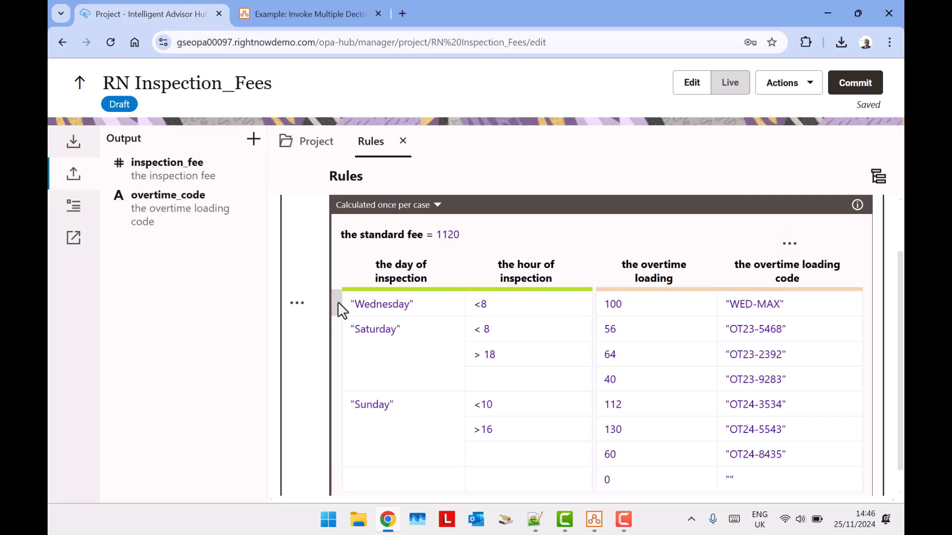
Add a row below Wednesday with hour of inspection > 16, overtime loading 120 and overtime loading code "WED-LATEMAX"
{"action": "left_click", "coordinate": [297, 304]}
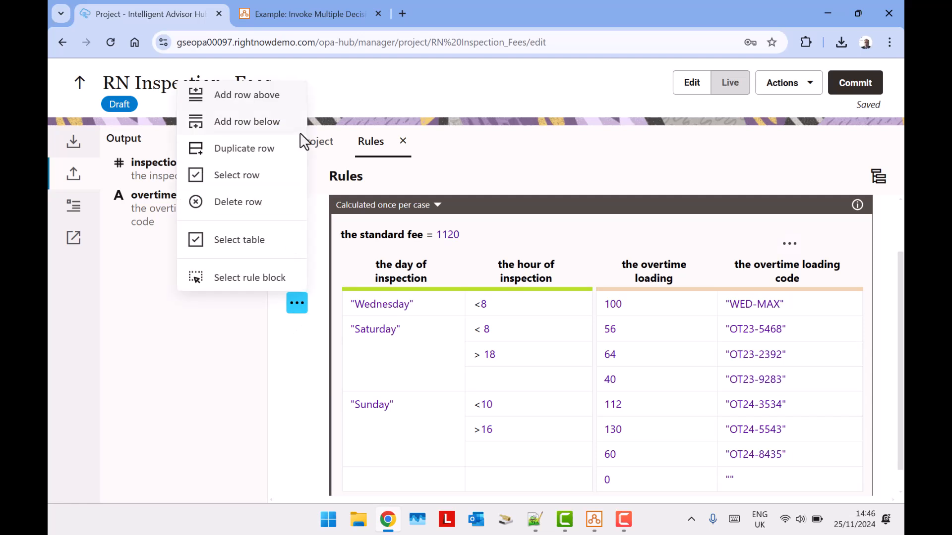
{"action": "left_click", "coordinate": [274, 122]}
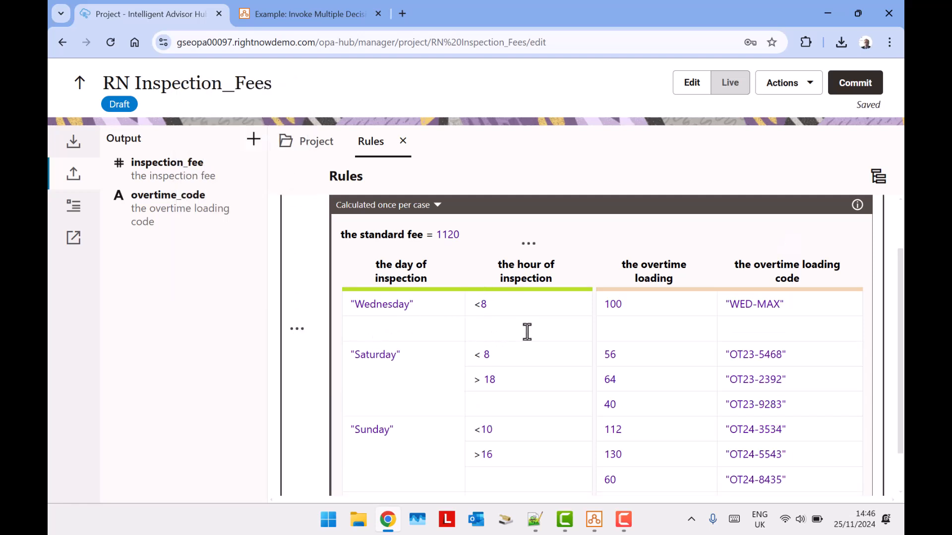
{"action": "type", "text": "> 16"}
{"action": "key", "text": "Tab"}
{"action": "type", "text": "120\""}
{"action": "type", "text": "WED-LATEMAX"}
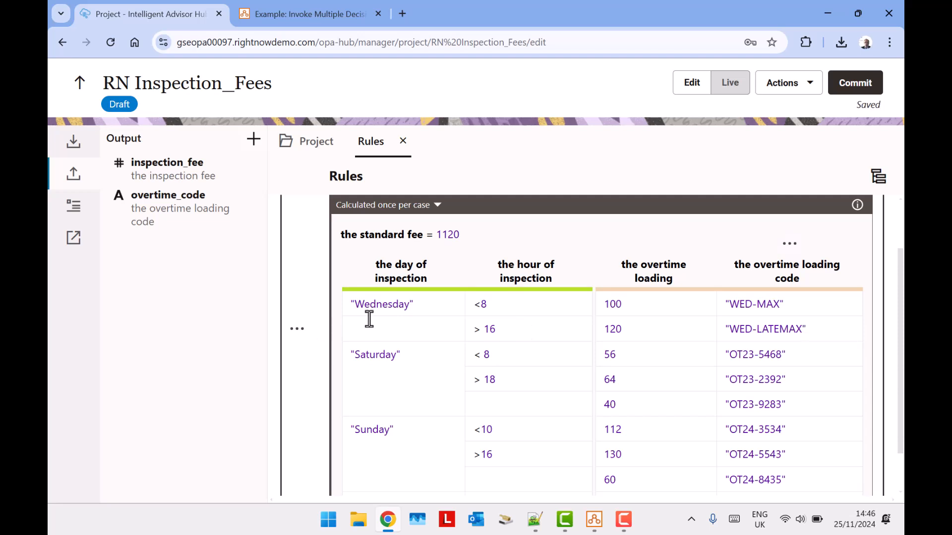
Merge the "Wednesday" cell with the empty day cell below it and commit the project
{"action": "left_click", "coordinate": [382, 331]}
{"action": "left_click", "coordinate": [299, 305]}
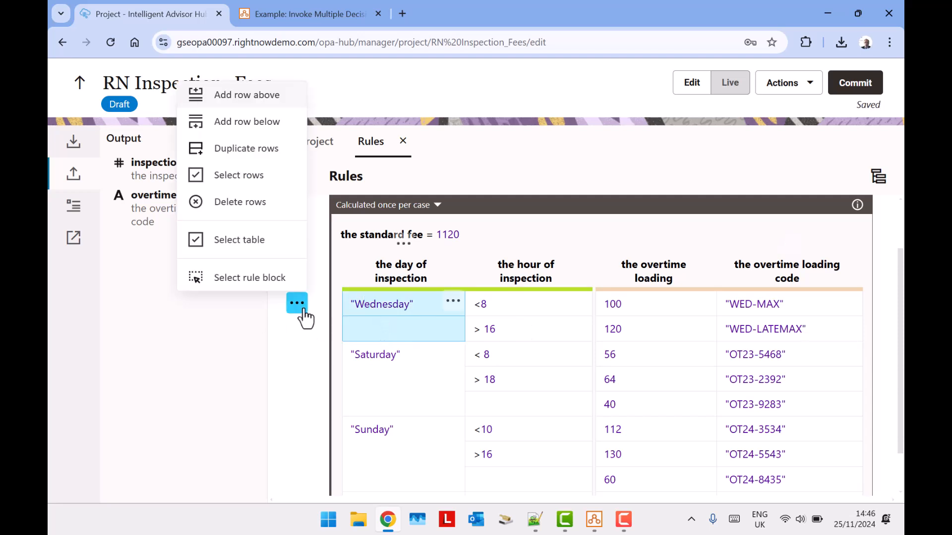
{"action": "left_click", "coordinate": [453, 309]}
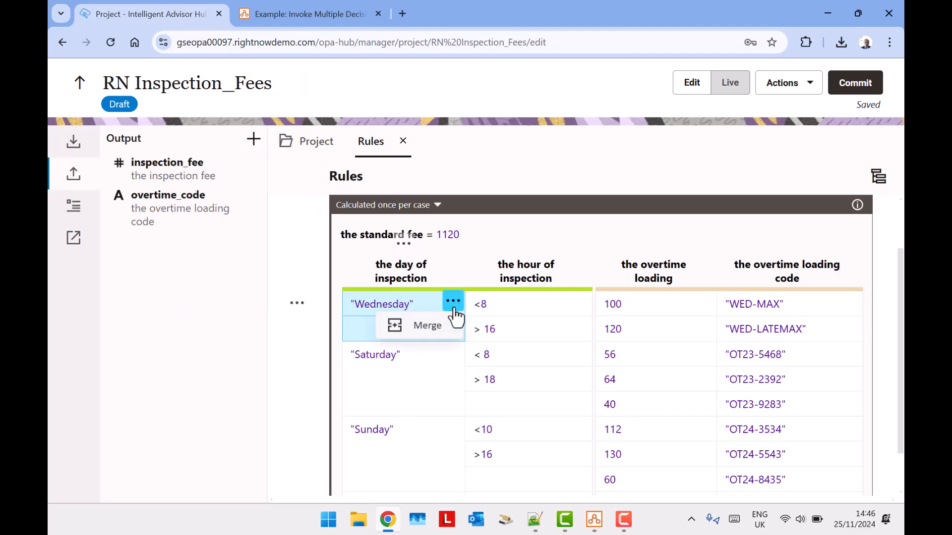
{"action": "left_click", "coordinate": [441, 327]}
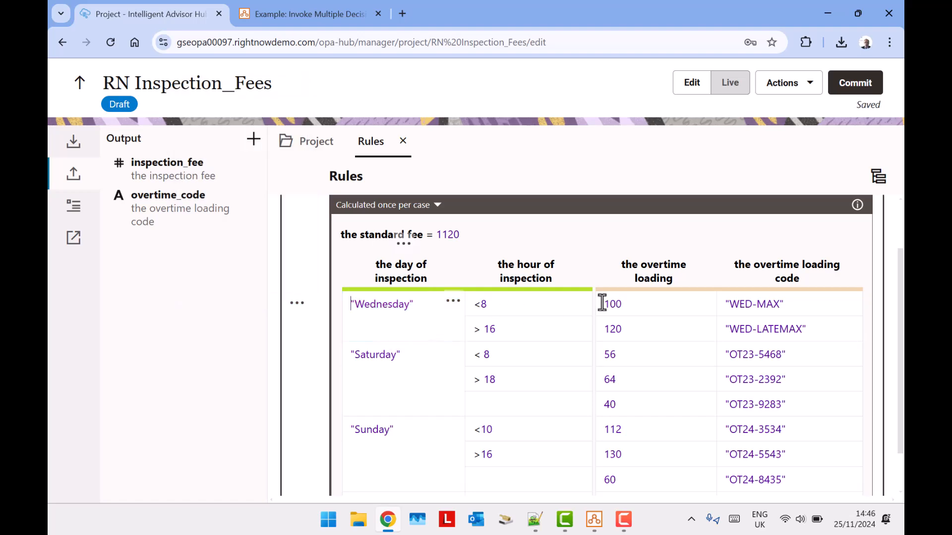
{"action": "left_click", "coordinate": [858, 84]}
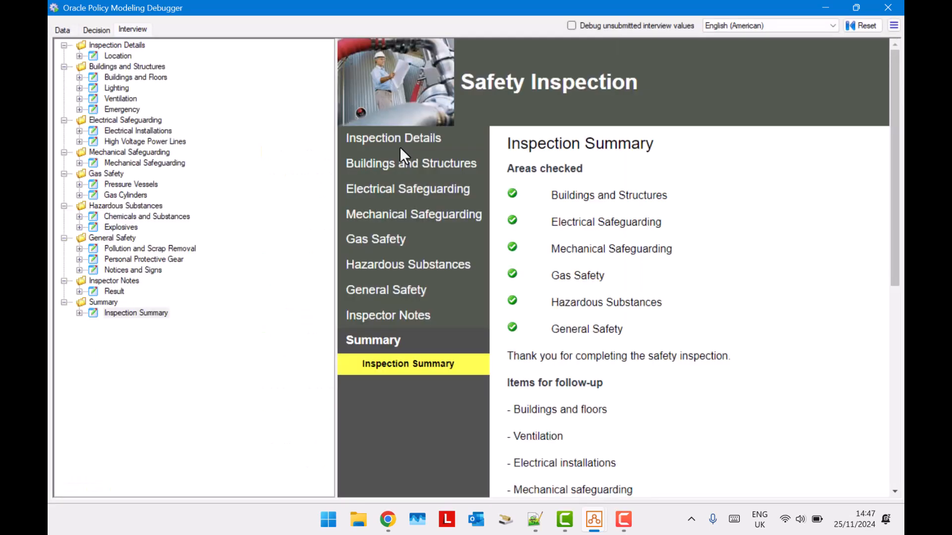
{"action": "left_click", "coordinate": [63, 30]}
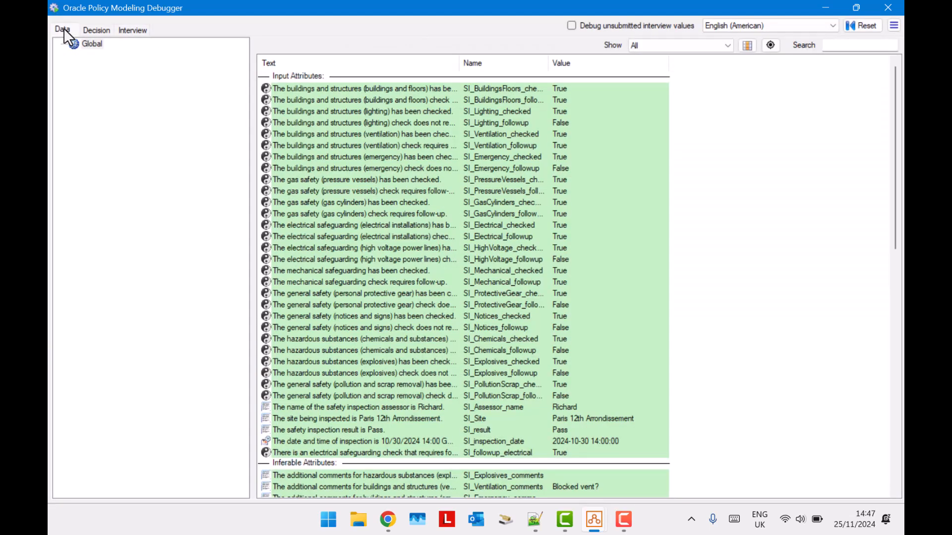
{"action": "scroll", "coordinate": [541, 192], "scroll_direction": "down", "scroll_amount": 1}
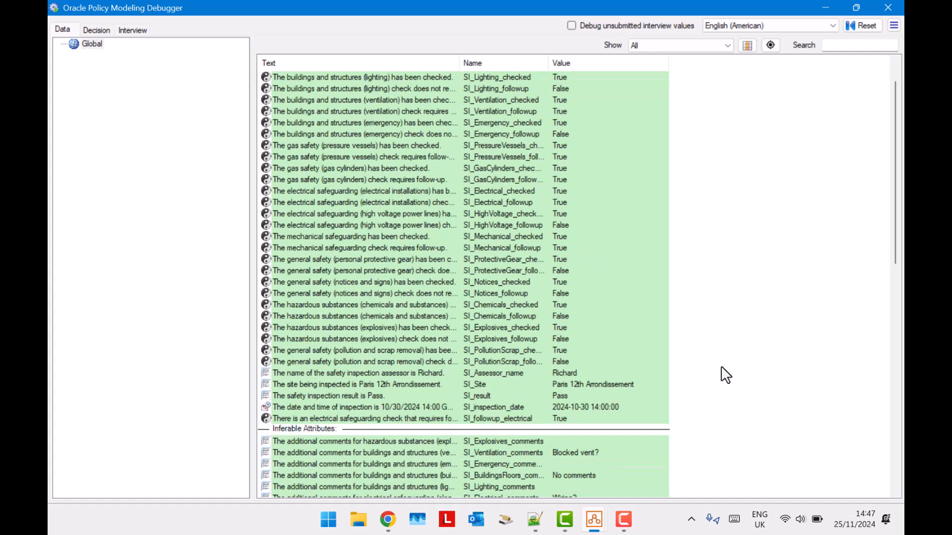
{"action": "double_click", "coordinate": [590, 404]}
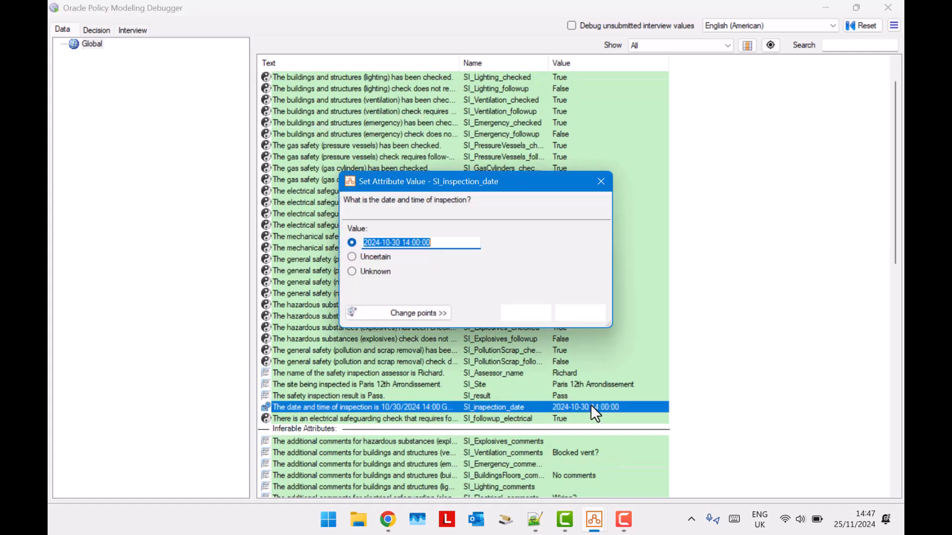
{"action": "left_click_drag", "start_coordinate": [390, 242], "coordinate": [386, 242]}
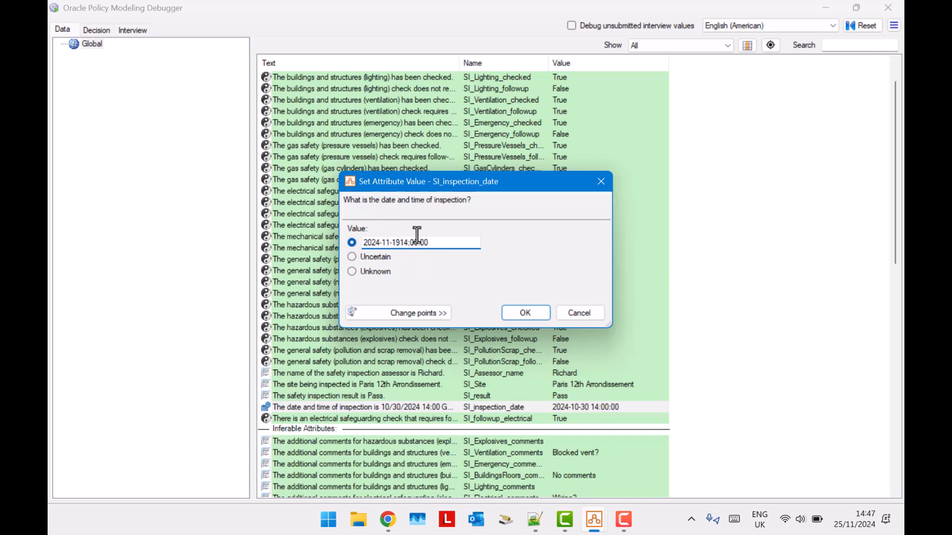
{"action": "key", "text": "BackSpace"}
{"action": "key", "text": "BackSpace"}
{"action": "type", "text": "20"}
{"action": "left_click", "coordinate": [515, 311]}
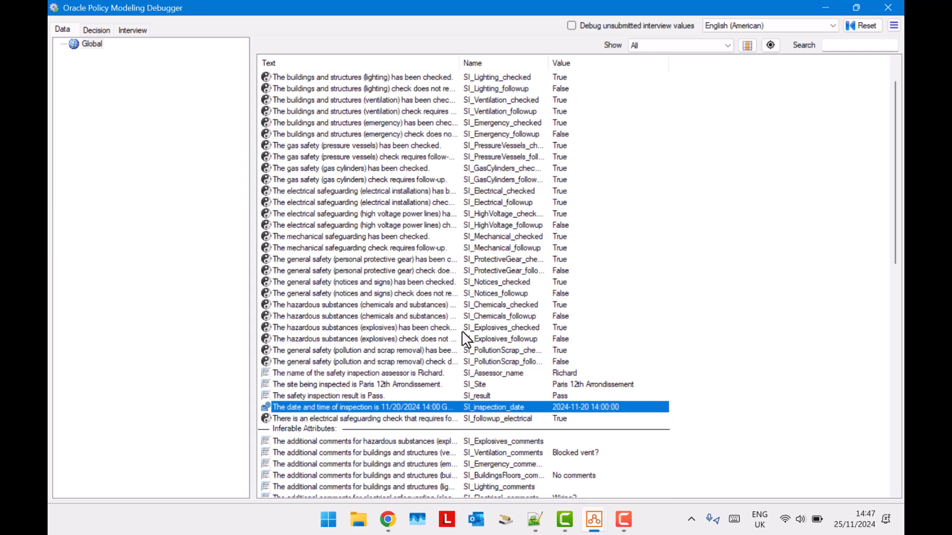
Examine the inferred attribute values down to the fees and overtime code, and show the decision for the follow up fee
{"action": "scroll", "coordinate": [511, 314], "scroll_direction": "up", "scroll_amount": 1}
{"action": "scroll", "coordinate": [525, 304], "scroll_direction": "down", "scroll_amount": 8}
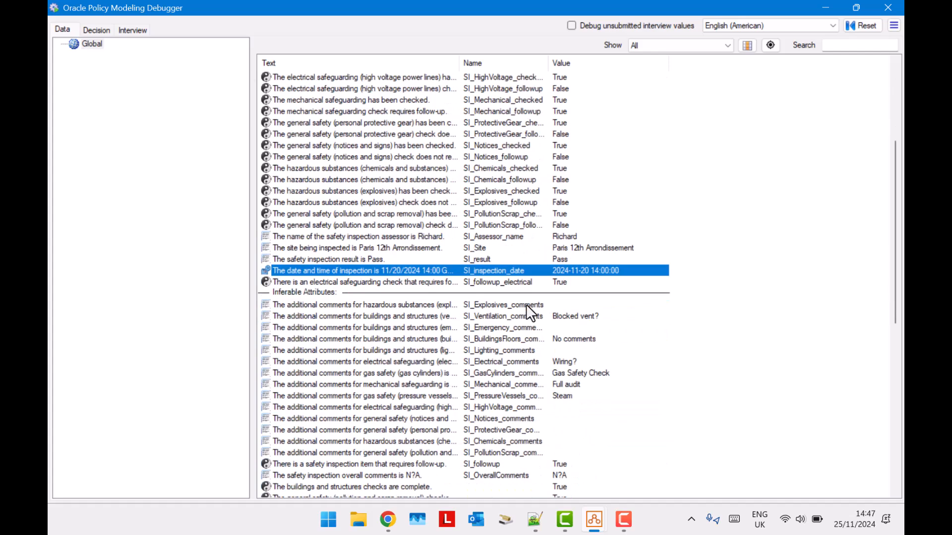
{"action": "scroll", "coordinate": [527, 306], "scroll_direction": "down", "scroll_amount": 6}
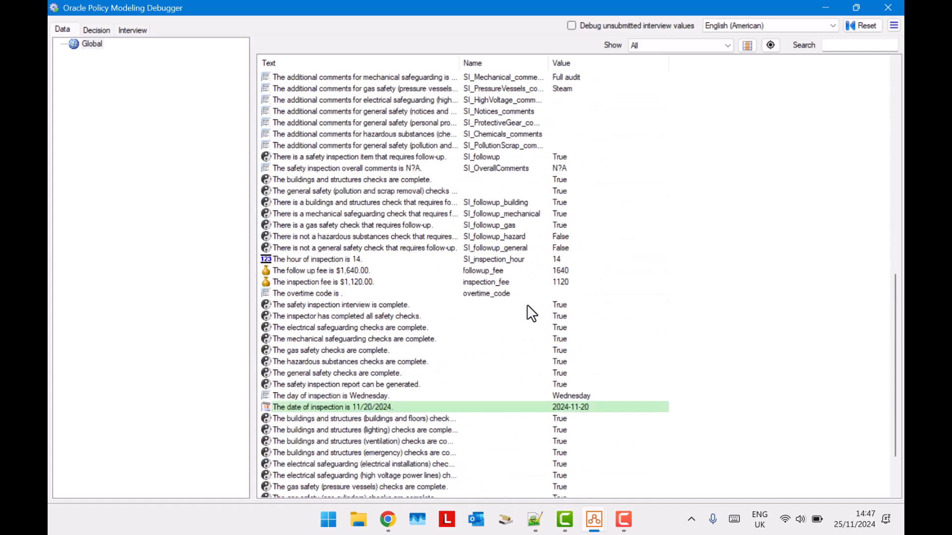
{"action": "scroll", "coordinate": [530, 314], "scroll_direction": "down", "scroll_amount": 2}
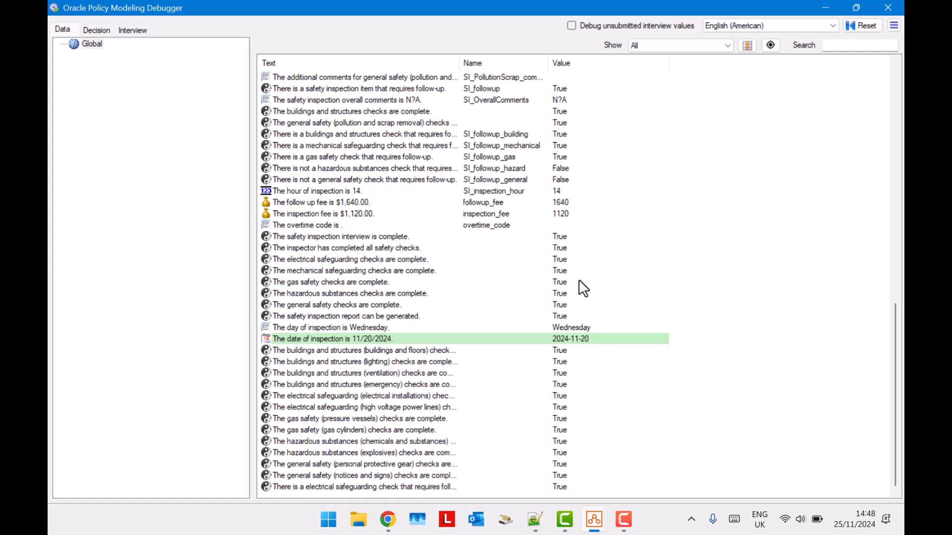
{"action": "left_click", "coordinate": [328, 204]}
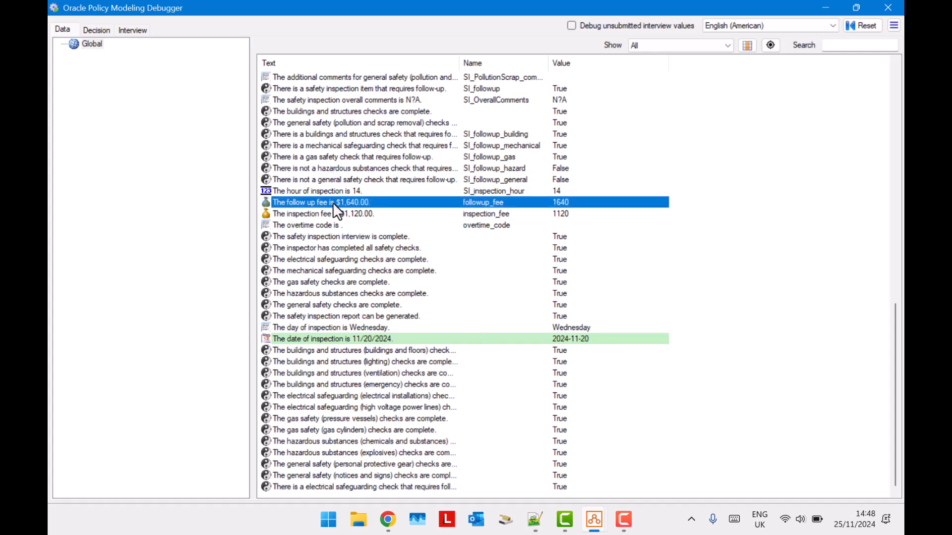
{"action": "right_click", "coordinate": [332, 202]}
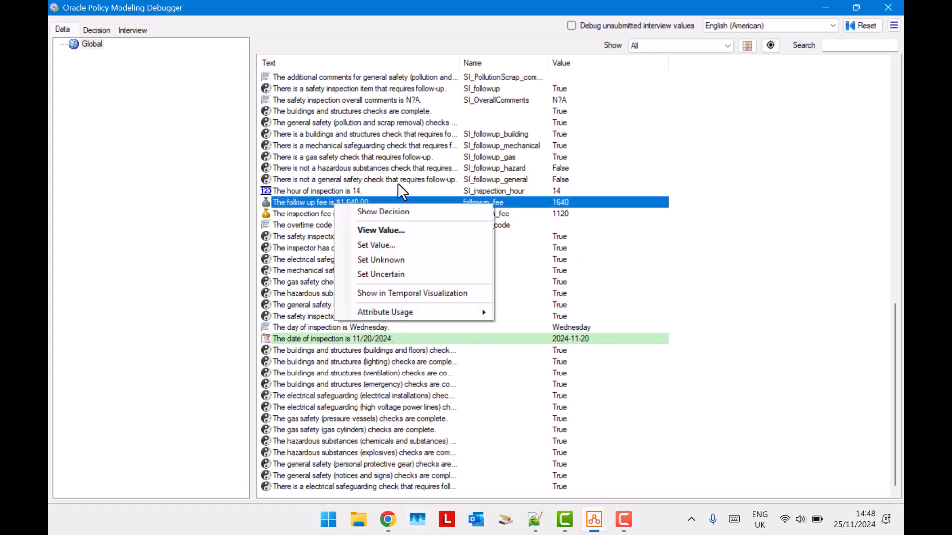
{"action": "left_click", "coordinate": [403, 213]}
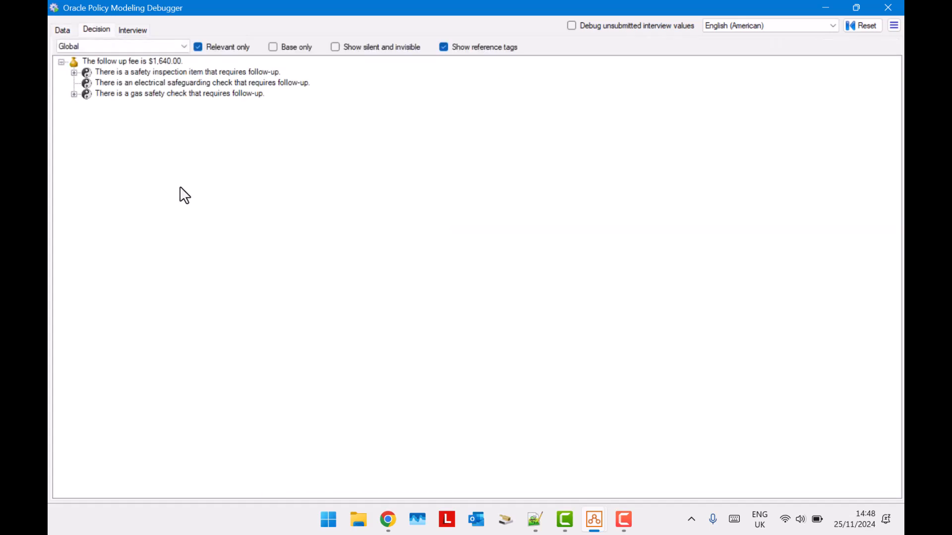
Compare the Inspection_Fees overtime table in the browser with the inspection fee decision in the debugger
{"action": "left_click", "coordinate": [392, 518]}
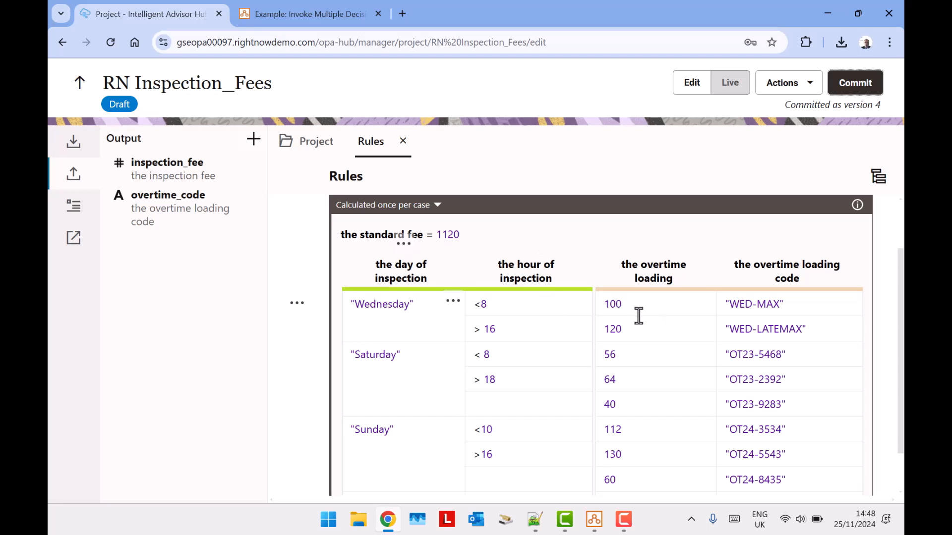
{"action": "scroll", "coordinate": [643, 313], "scroll_direction": "down", "scroll_amount": 1}
{"action": "scroll", "coordinate": [647, 311], "scroll_direction": "up", "scroll_amount": 3}
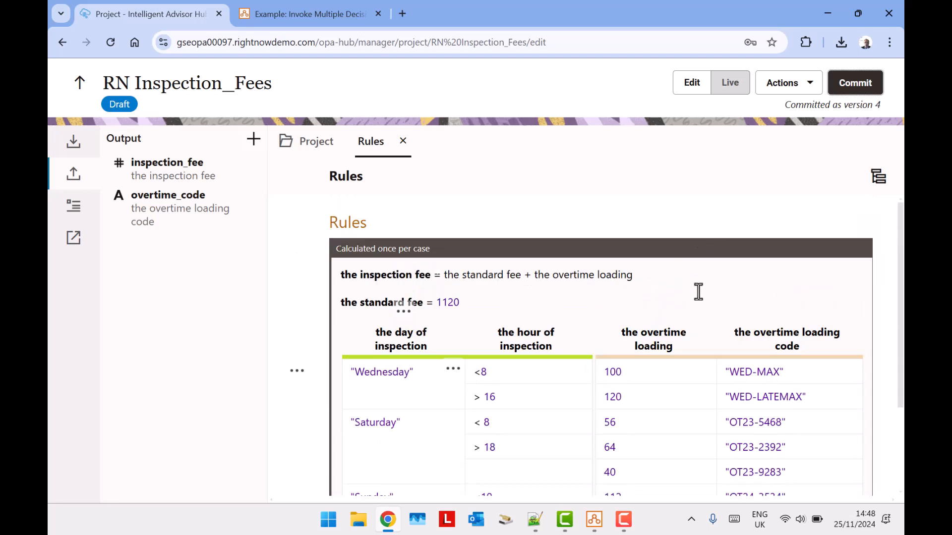
{"action": "scroll", "coordinate": [780, 275], "scroll_direction": "down", "scroll_amount": 3}
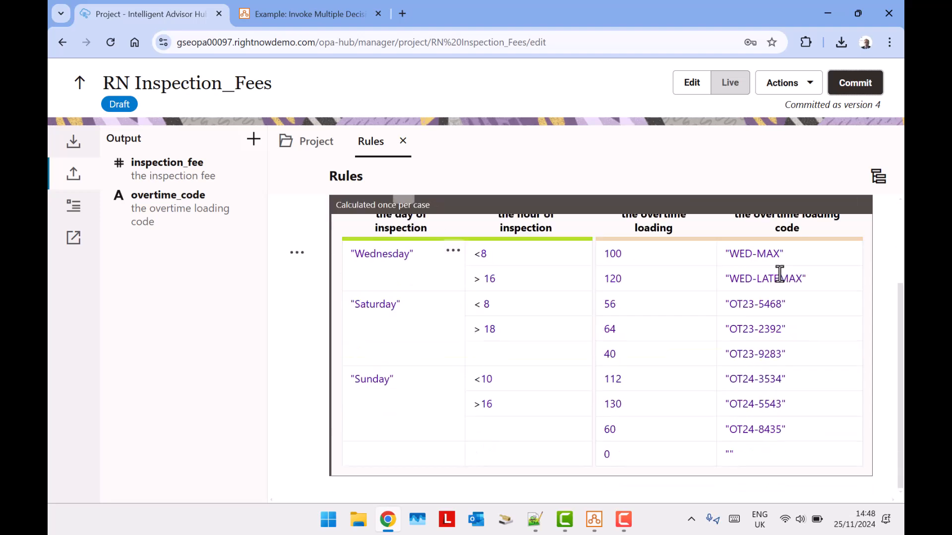
{"action": "scroll", "coordinate": [778, 272], "scroll_direction": "up", "scroll_amount": 3}
{"action": "key", "text": "alt+Tab"}
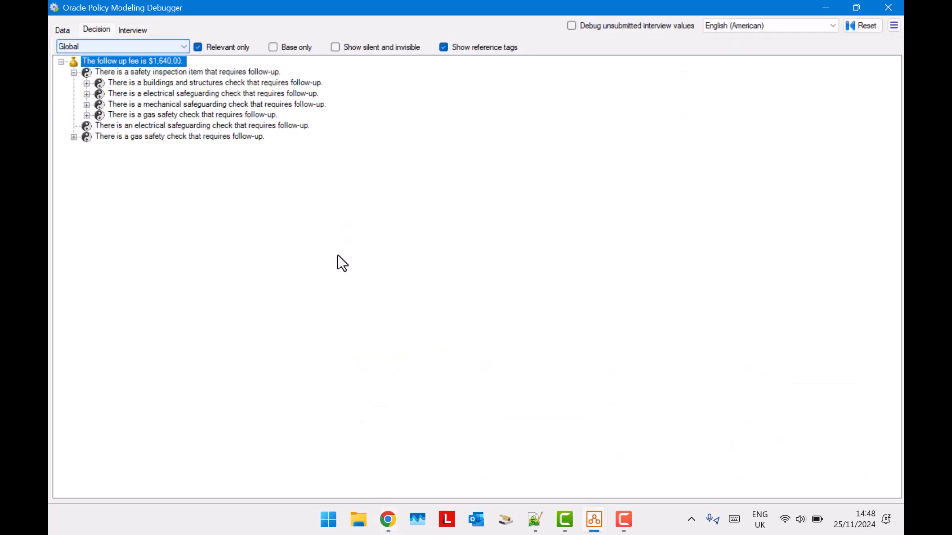
{"action": "key", "text": "alt+Tab"}
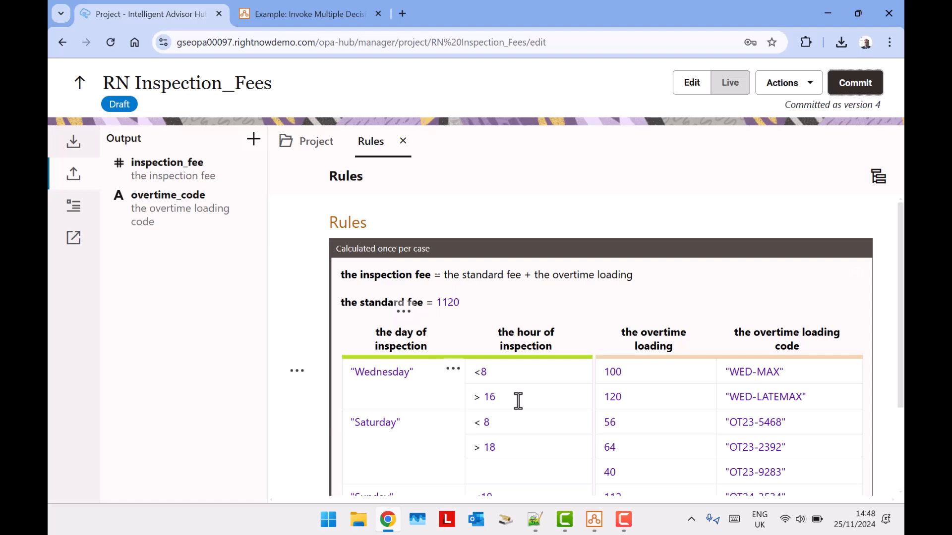
{"action": "key", "text": "alt+Tab"}
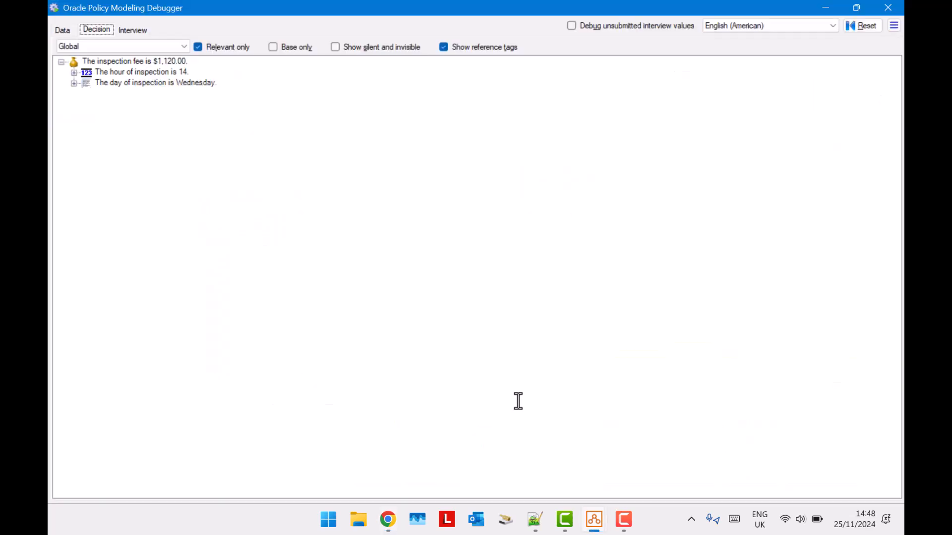
{"action": "left_click", "coordinate": [62, 30]}
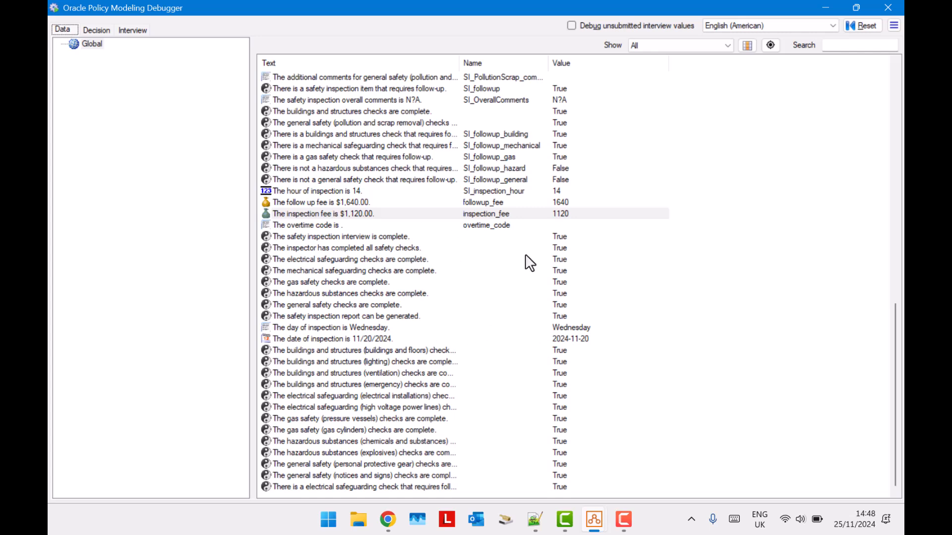
{"action": "scroll", "coordinate": [545, 349], "scroll_direction": "up", "scroll_amount": 10}
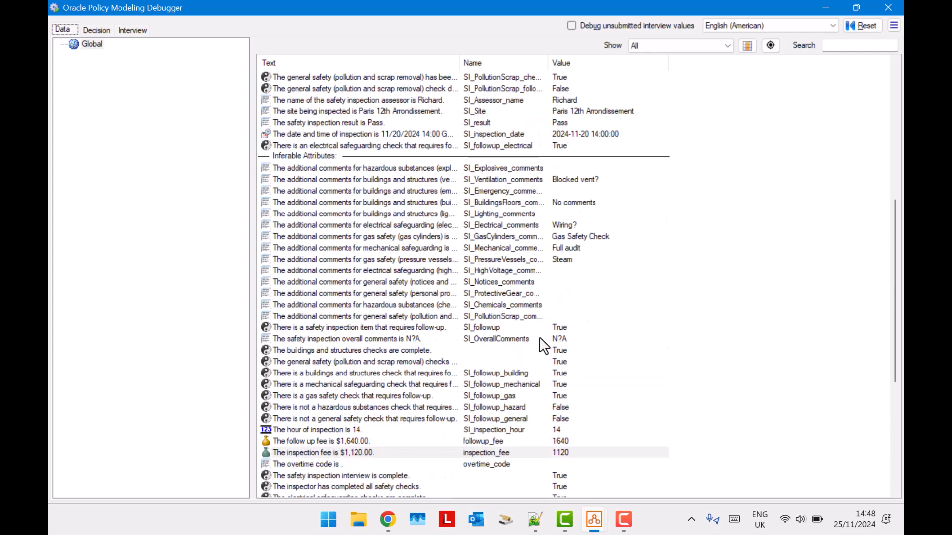
{"action": "double_click", "coordinate": [582, 236]}
{"action": "key", "text": "ctrl+c"}
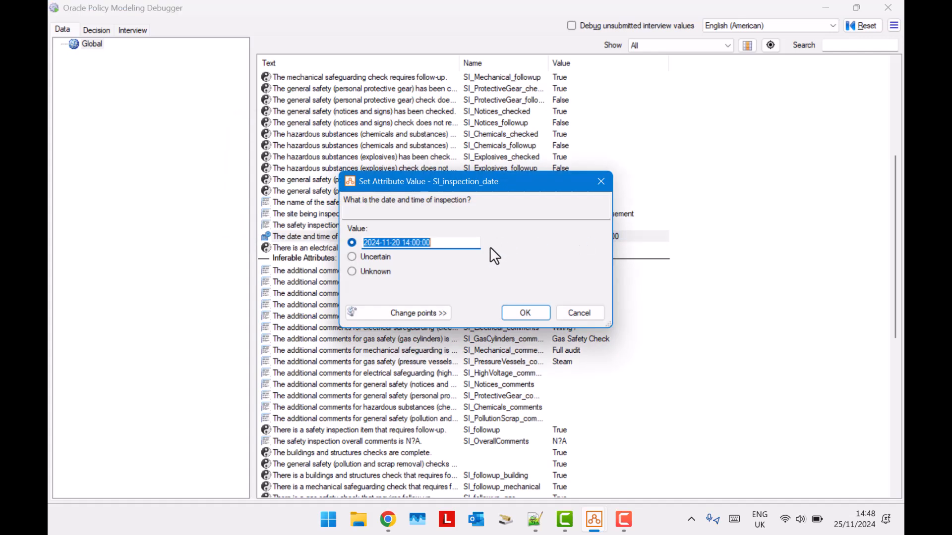
{"action": "double_click", "coordinate": [407, 242]}
{"action": "type", "text": "17"}
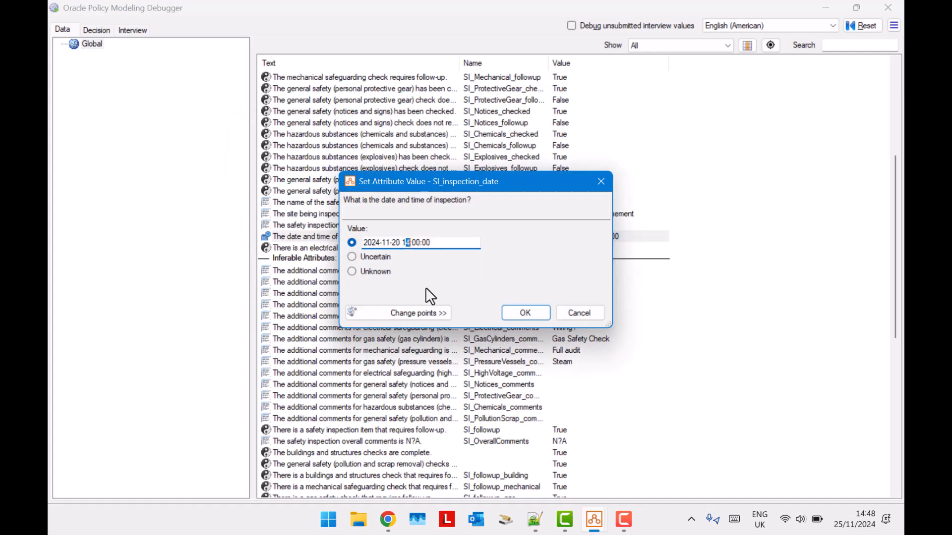
{"action": "left_click", "coordinate": [525, 313]}
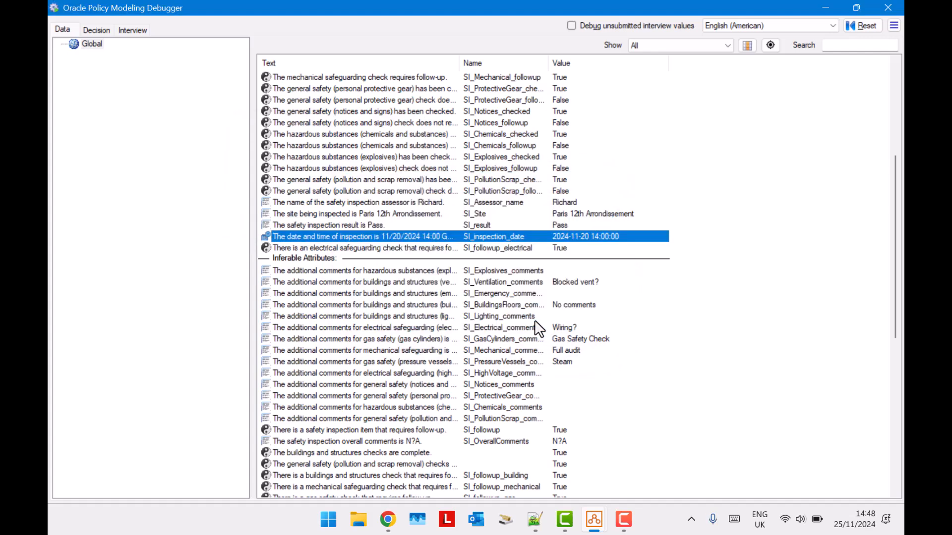
{"action": "scroll", "coordinate": [564, 315], "scroll_direction": "down", "scroll_amount": 4}
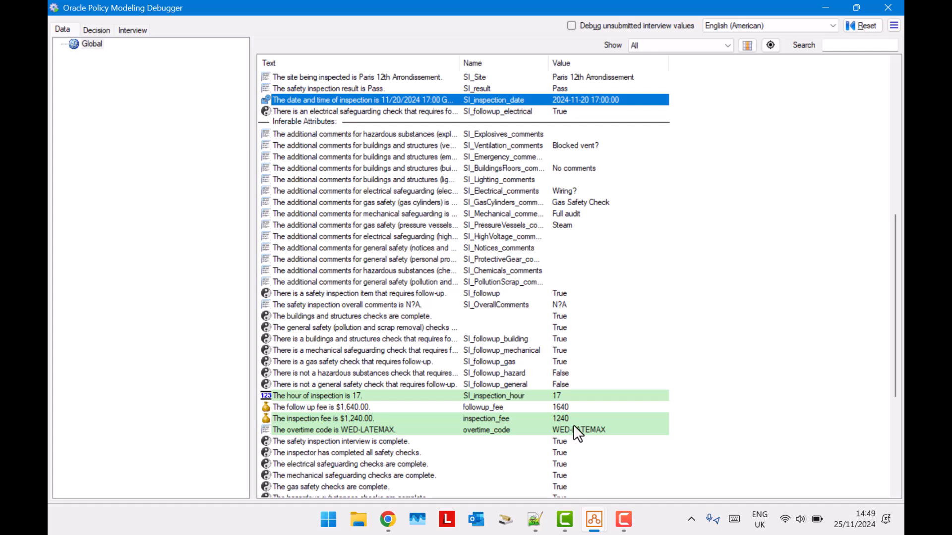
{"action": "key", "text": "Return"}
{"action": "key", "text": "BackSpace"}
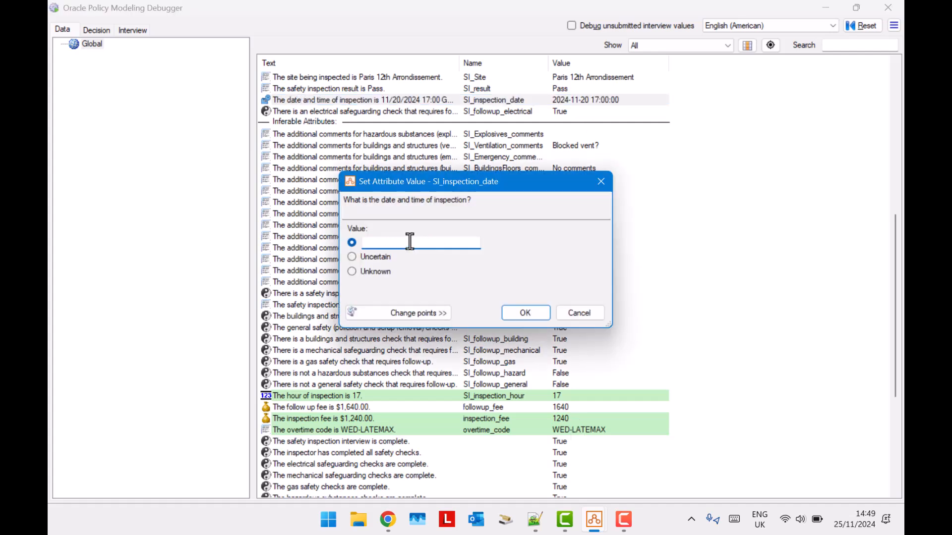
{"action": "key", "text": "ctrl+v"}
{"action": "left_click", "coordinate": [523, 310]}
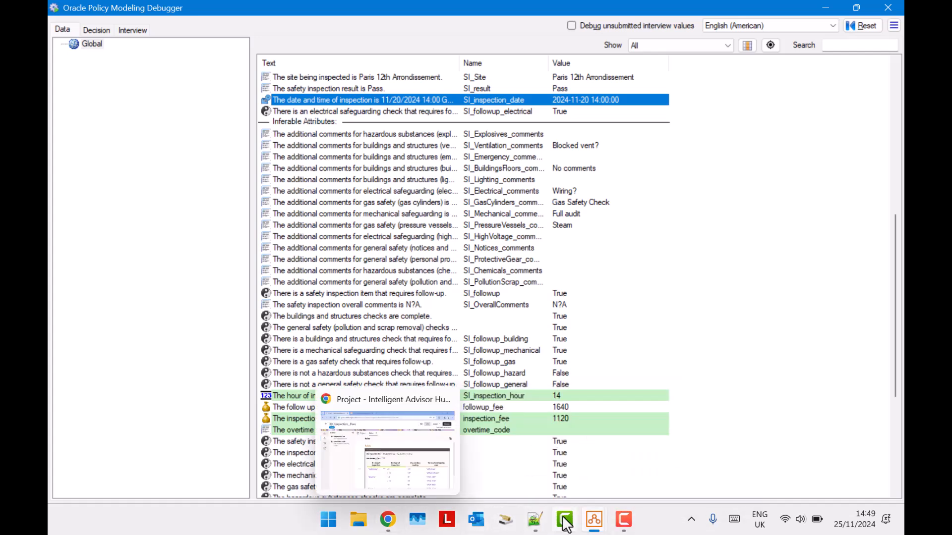
{"action": "mouse_move", "coordinate": [631, 514]}
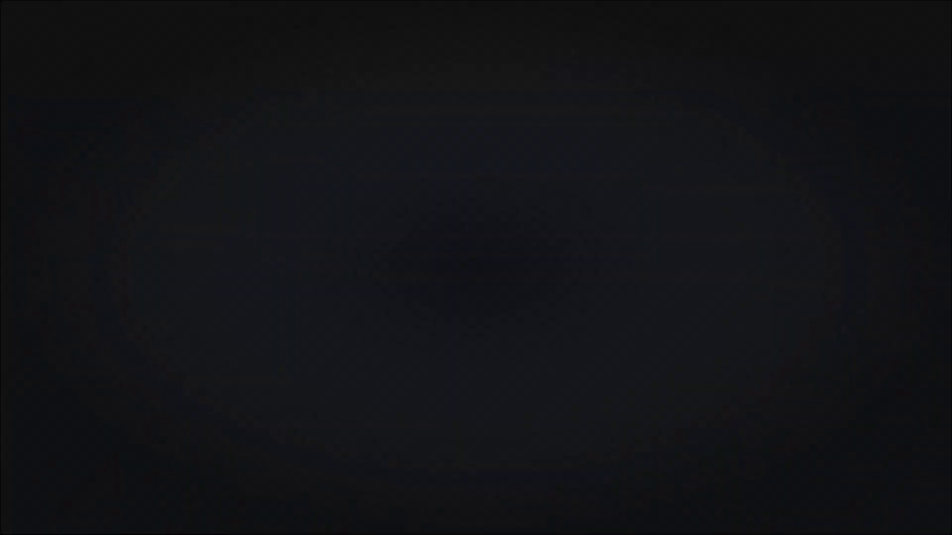